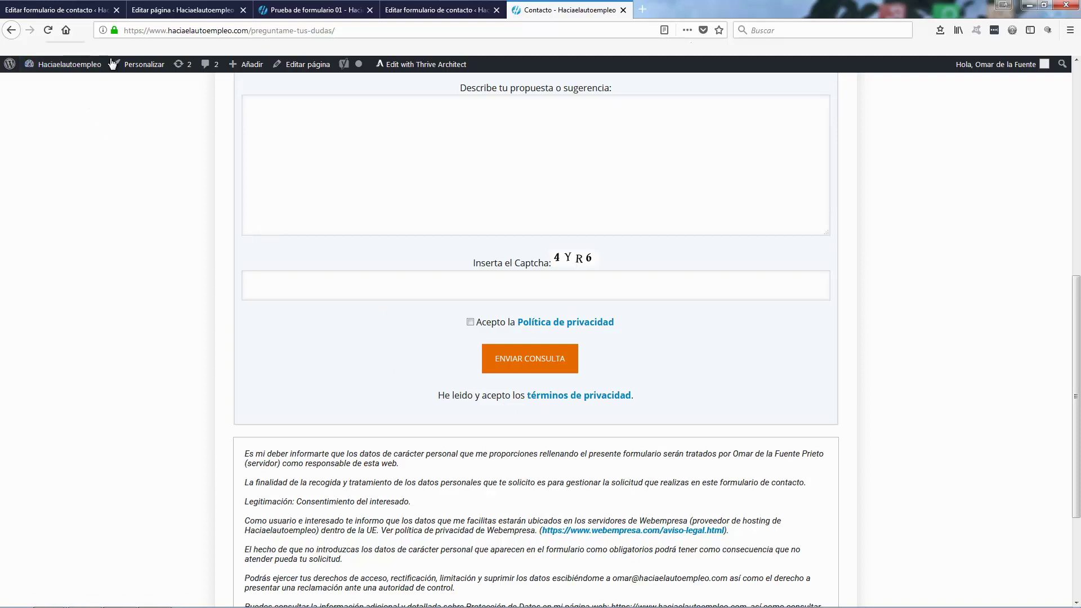
# Reload the public Contacto page and review its form fields, privacy acceptance line and data-protection text, glancing at the Prueba de formulario 01 editor.
pyautogui.click(48, 30)
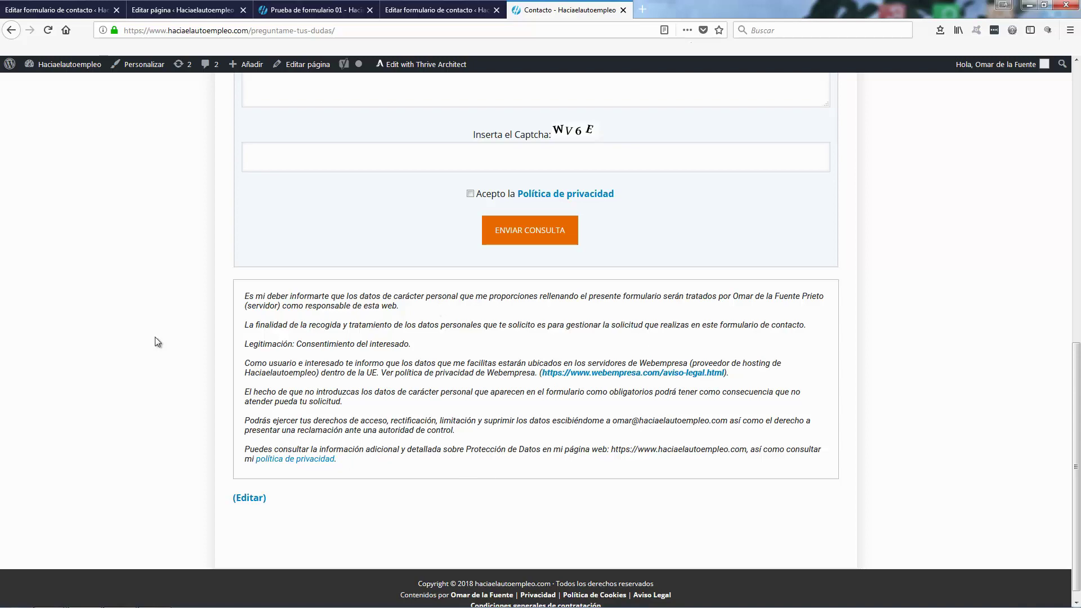
pyautogui.scroll(10, 156, 340)
pyautogui.scroll(4, 155, 338)
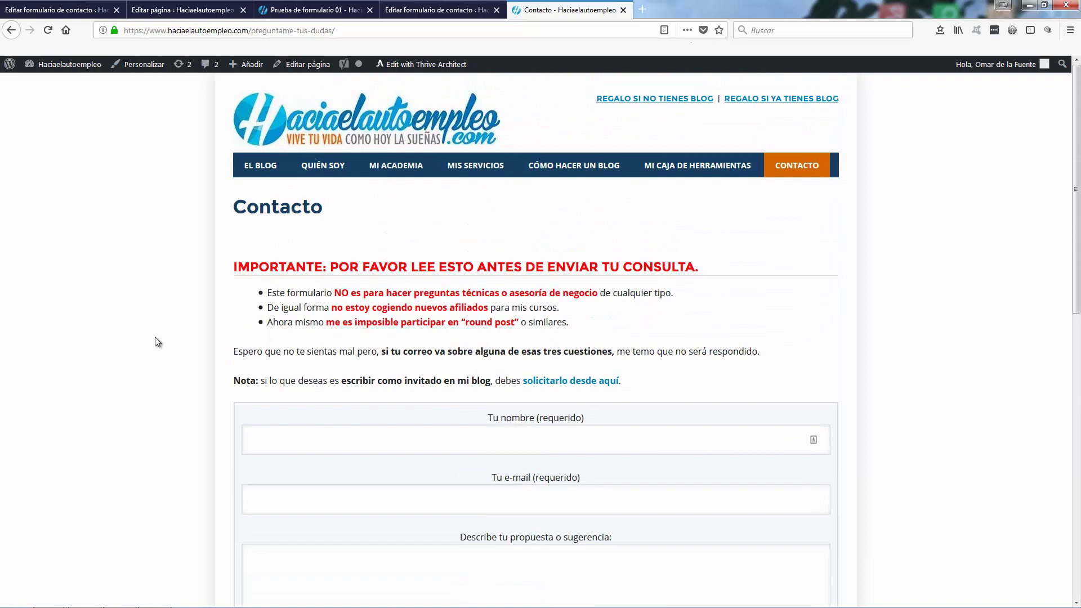
pyautogui.scroll(-5, 156, 338)
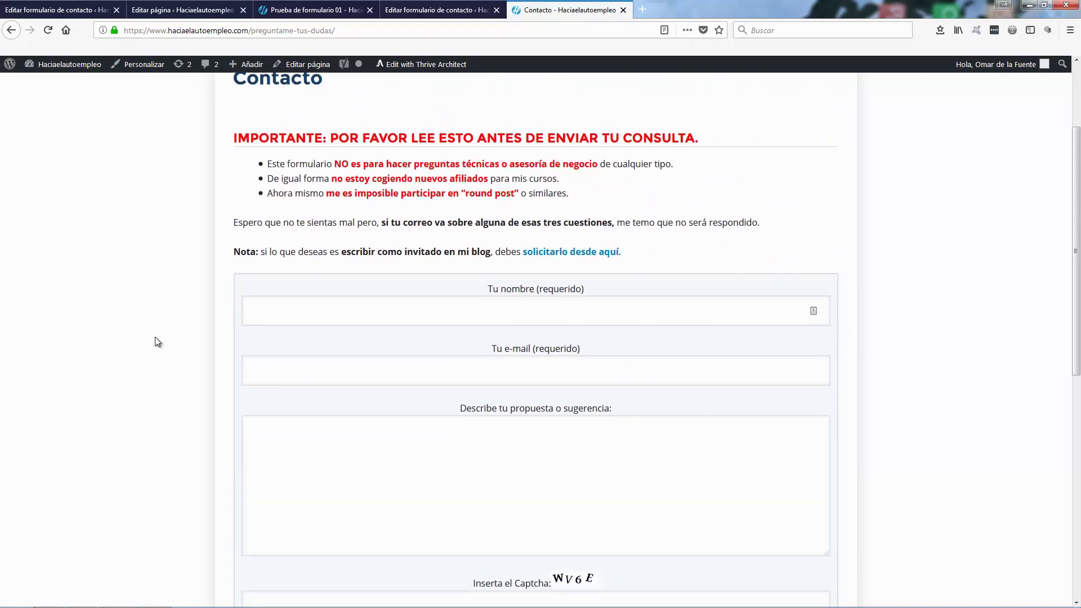
pyautogui.scroll(5, 155, 336)
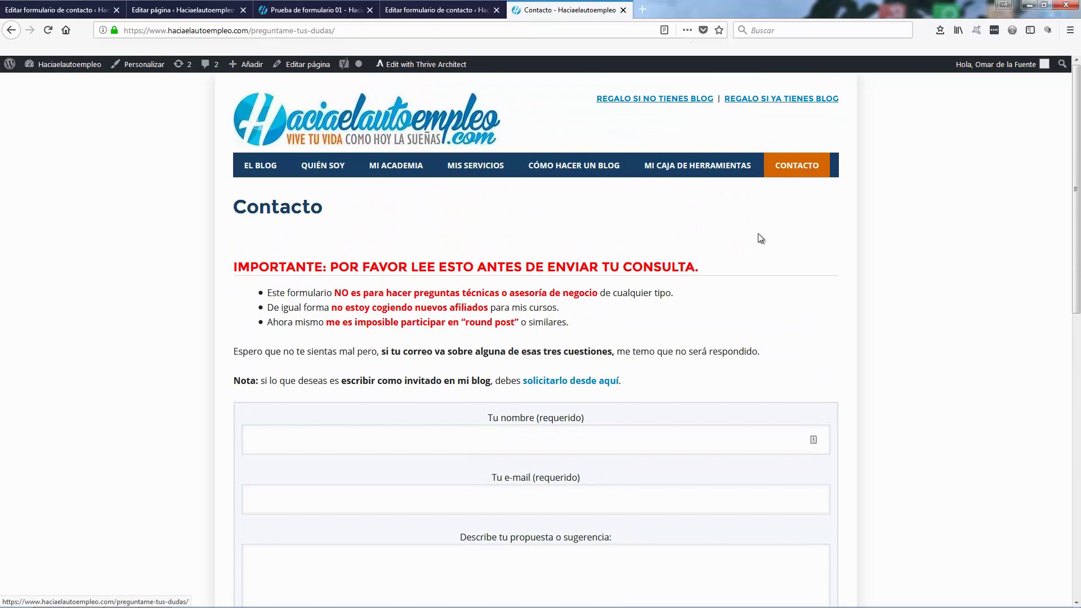
pyautogui.scroll(-2, 709, 293)
pyautogui.scroll(-5, 709, 293)
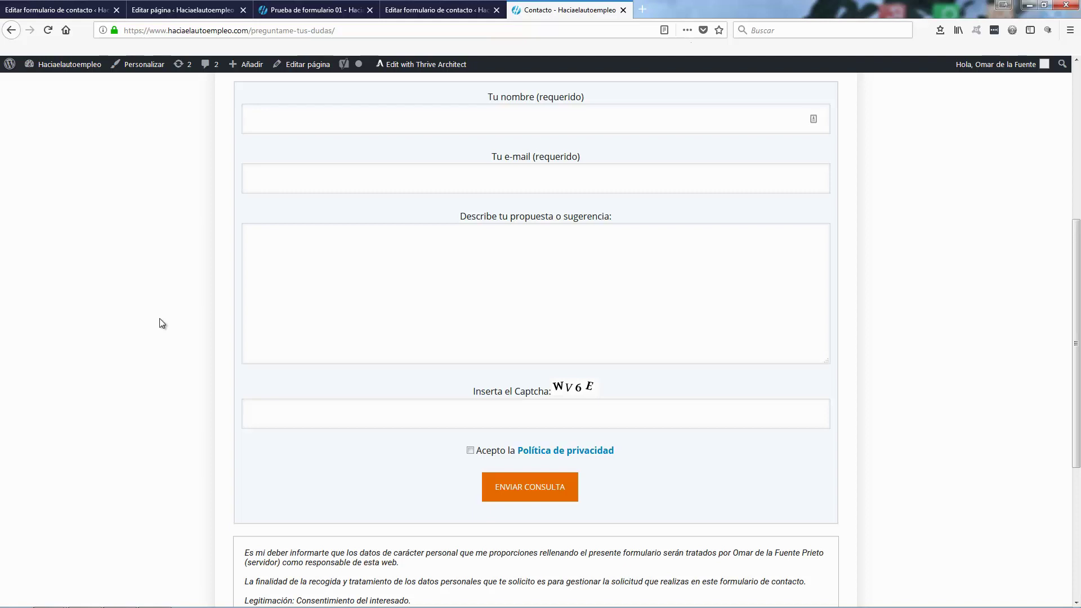
pyautogui.scroll(-4, 198, 324)
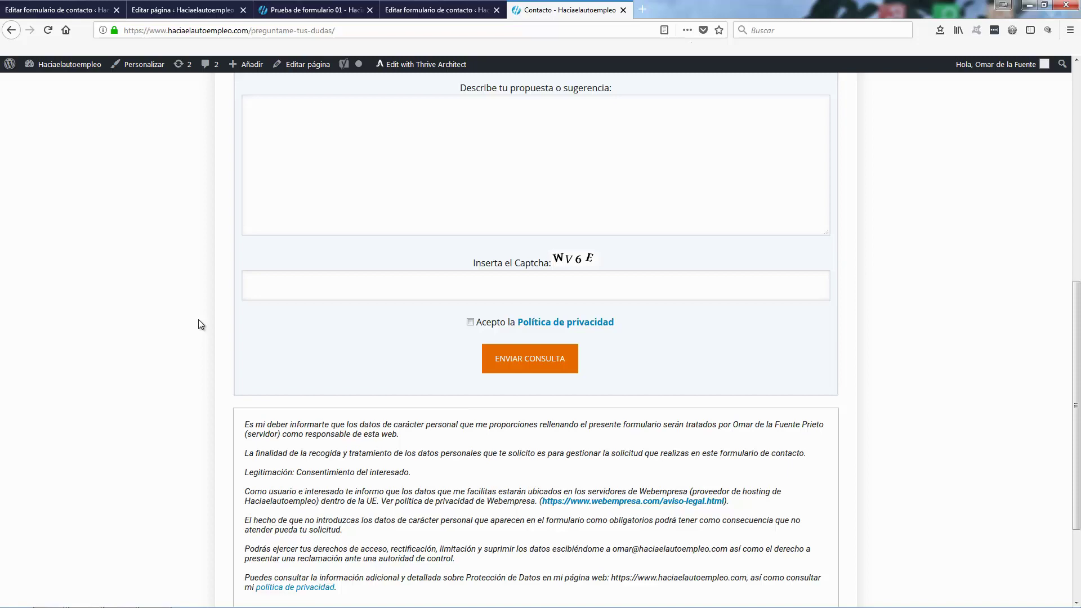
pyautogui.click(56, 10)
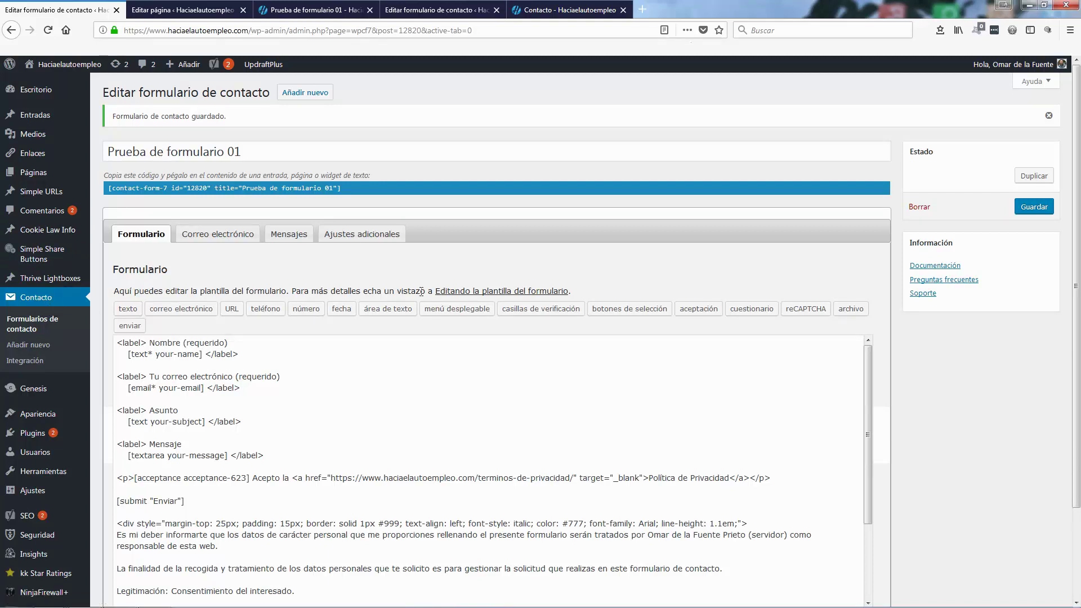
pyautogui.click(570, 10)
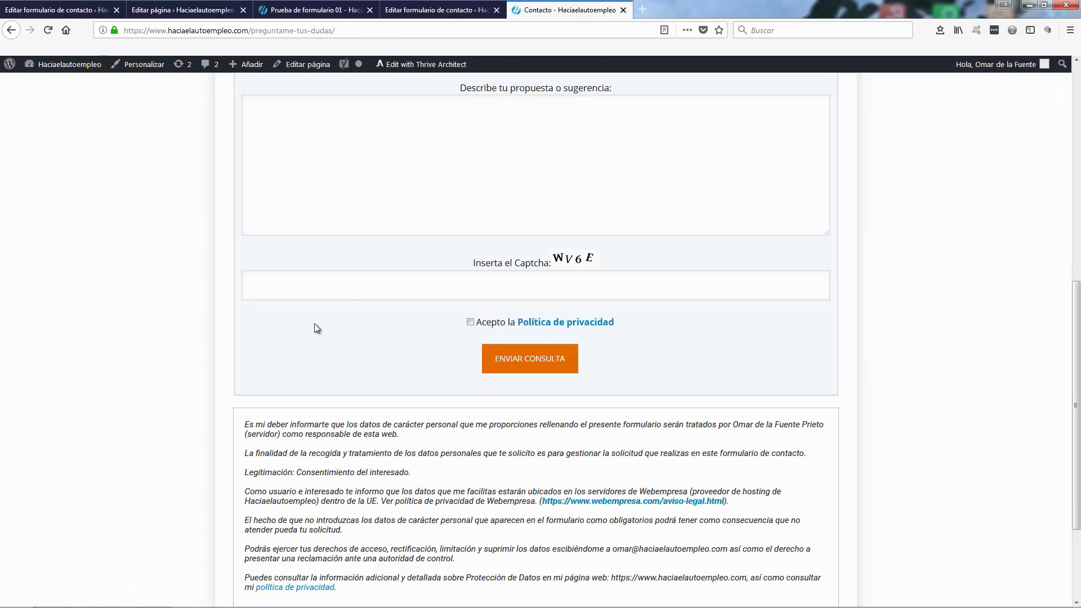
pyautogui.scroll(3, 203, 367)
pyautogui.scroll(-3, 204, 368)
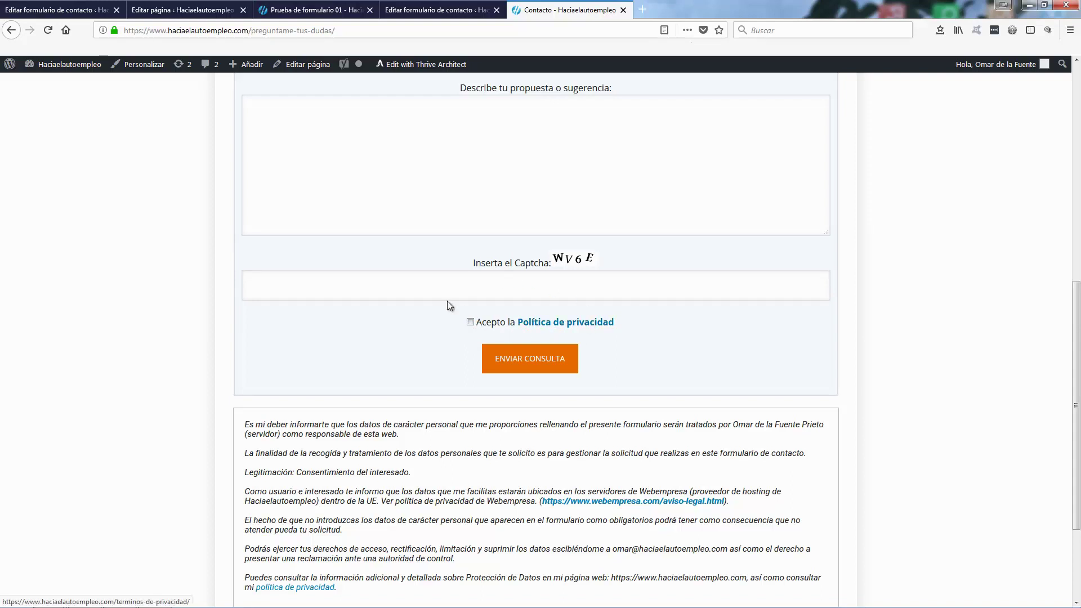
# Try out the "Acepto la Política de privacidad" checkbox by ticking and unticking it, finishing with it ticked.
pyautogui.scroll(2, 384, 363)
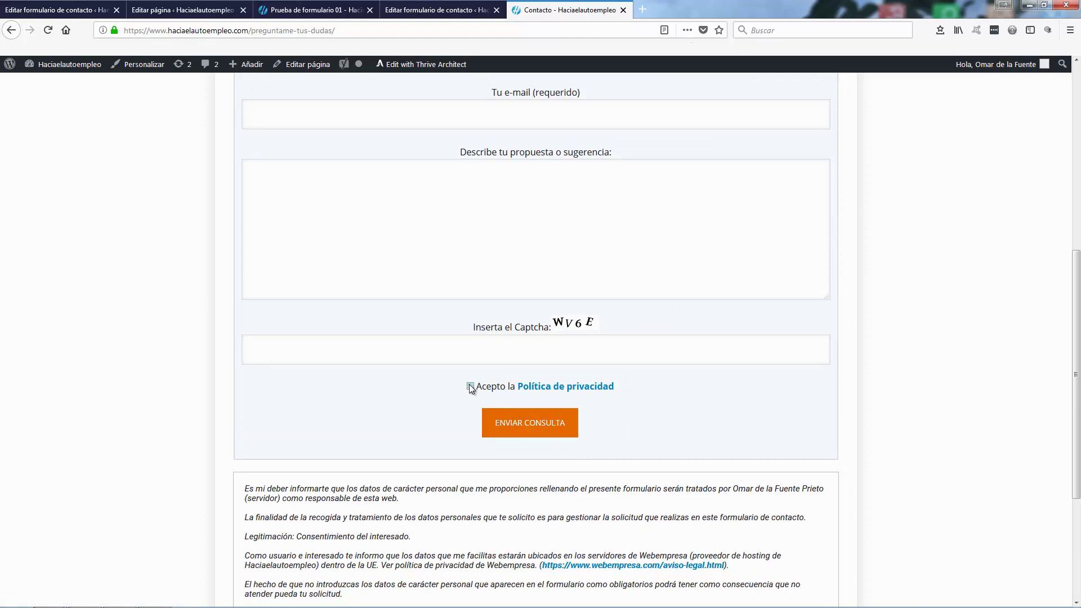
pyautogui.click(470, 386)
pyautogui.click(470, 386)
pyautogui.scroll(-3, 474, 389)
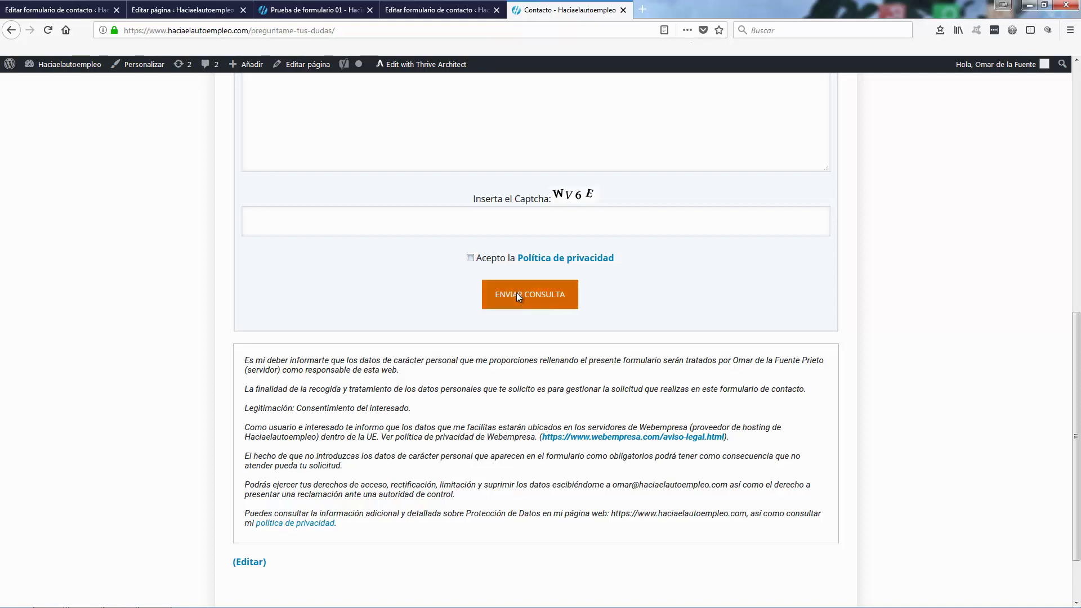
pyautogui.click(470, 259)
pyautogui.scroll(1, 428, 398)
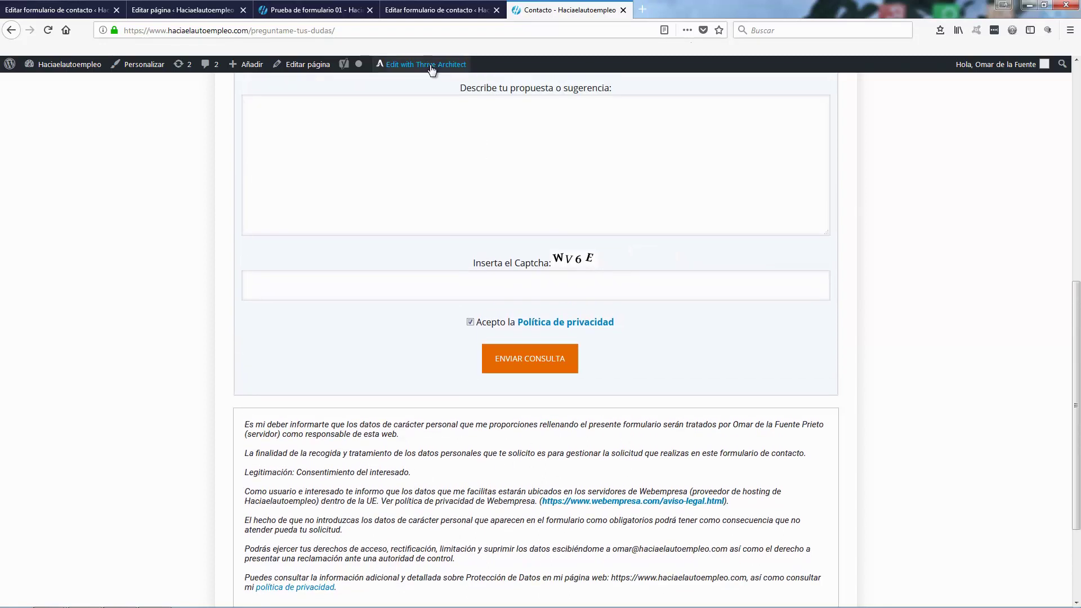
# Open the Contacto page in Thrive Architect and inspect the data-protection paragraph below the form.
pyautogui.click(422, 64)
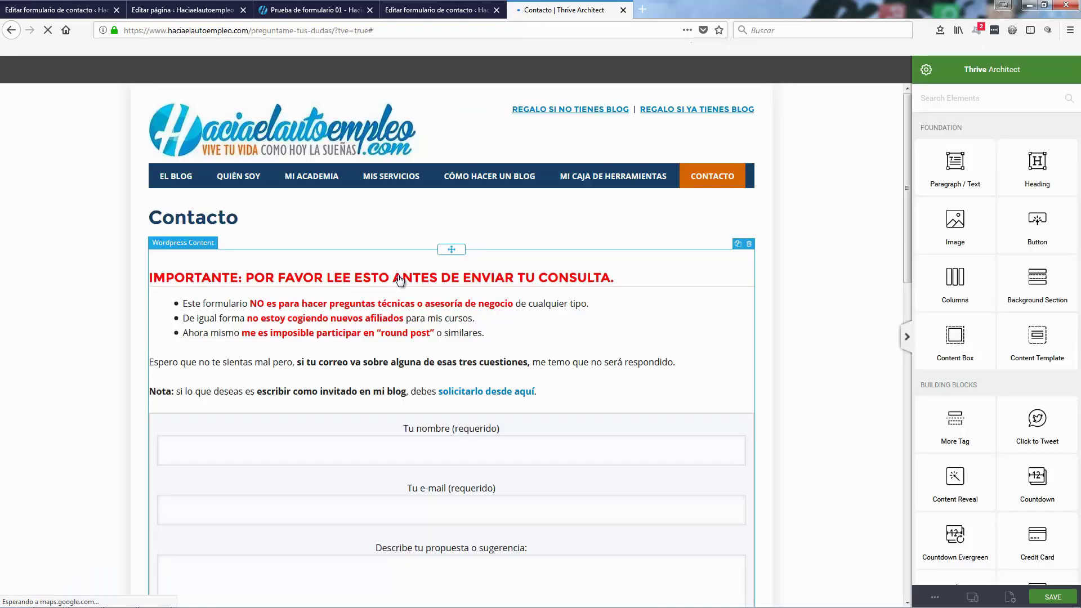
pyautogui.scroll(-5, 397, 282)
pyautogui.scroll(-6, 410, 403)
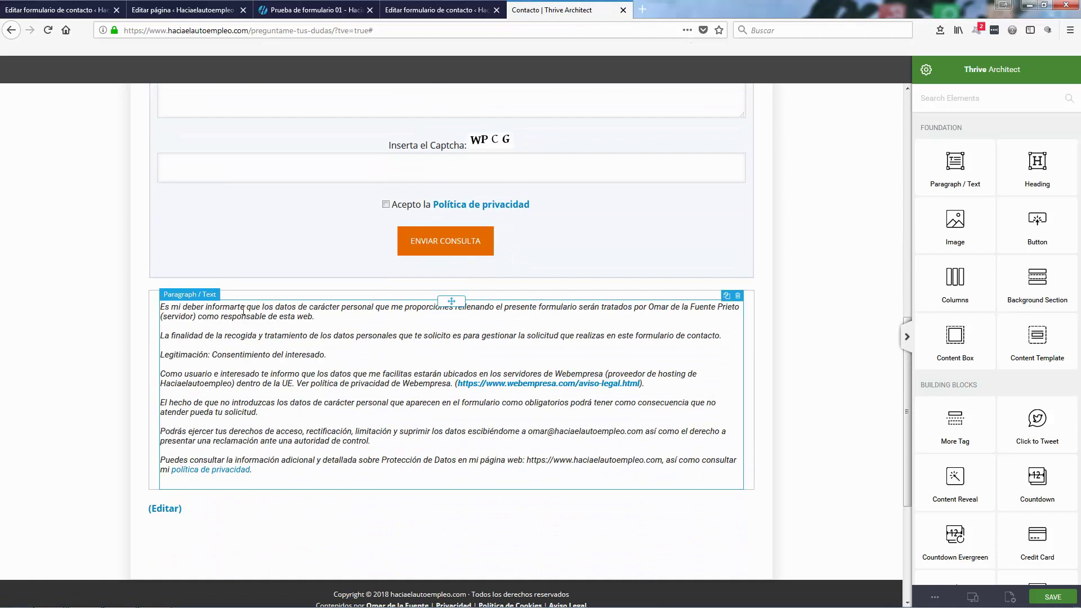
pyautogui.click(338, 352)
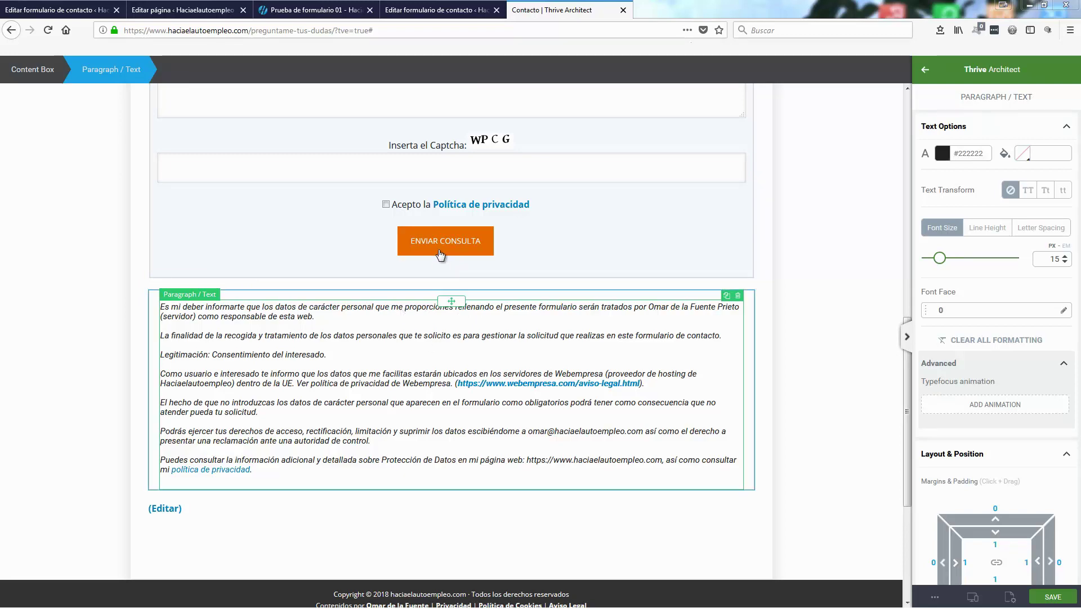
pyautogui.click(733, 359)
pyautogui.scroll(8, 733, 360)
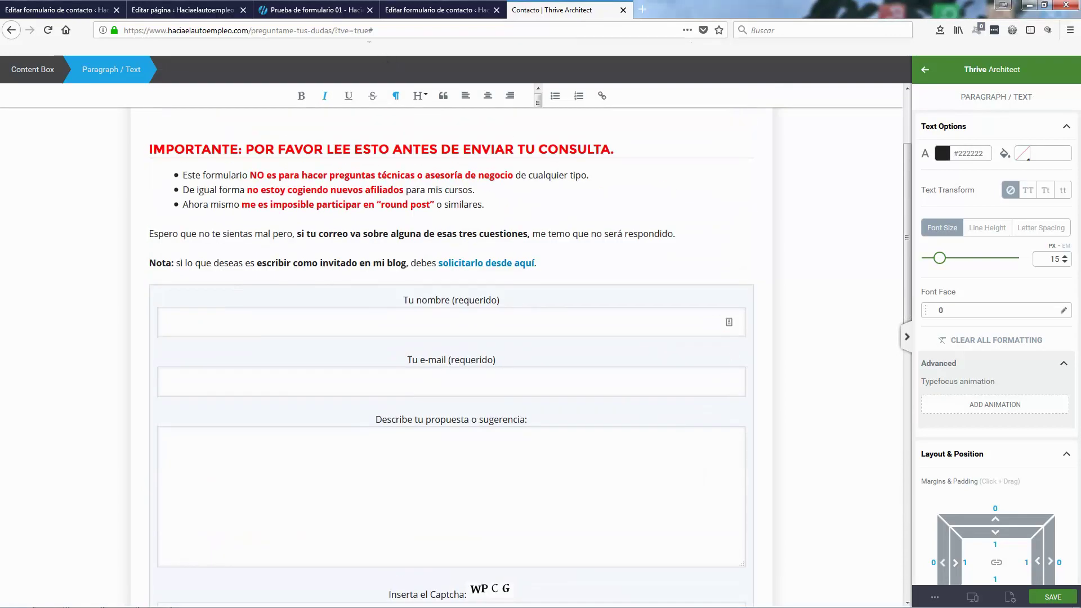
pyautogui.click(343, 29)
pyautogui.press('Delete')
pyautogui.press('Delete')
pyautogui.press('Delete')
pyautogui.press('Delete')
pyautogui.press('Delete')
pyautogui.press('Delete')
pyautogui.press('Delete')
pyautogui.press('Delete')
pyautogui.press('Delete')
pyautogui.press('Delete')
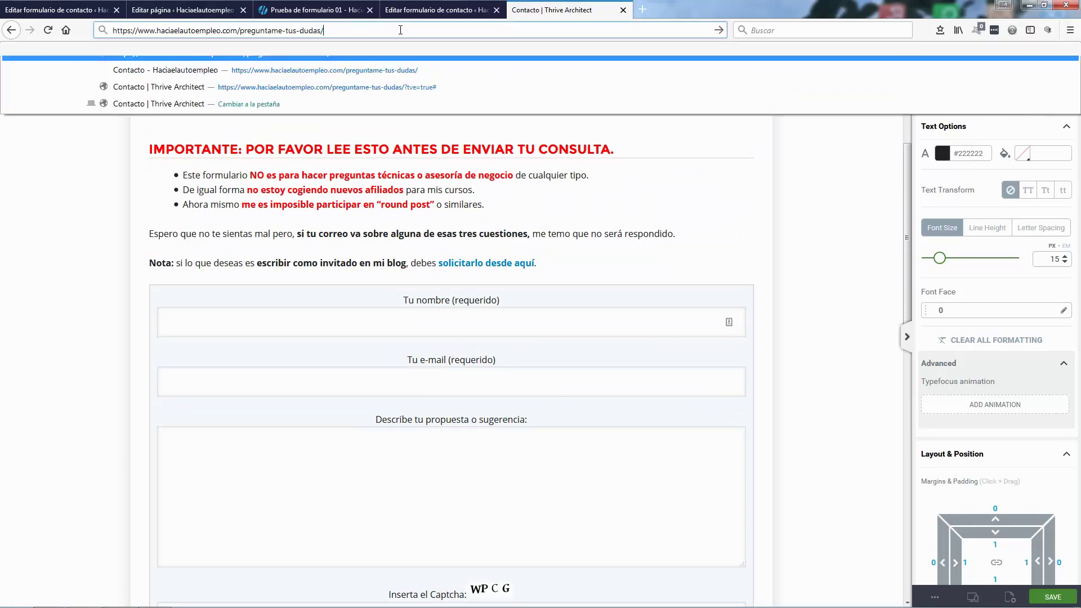
pyautogui.press('Return')
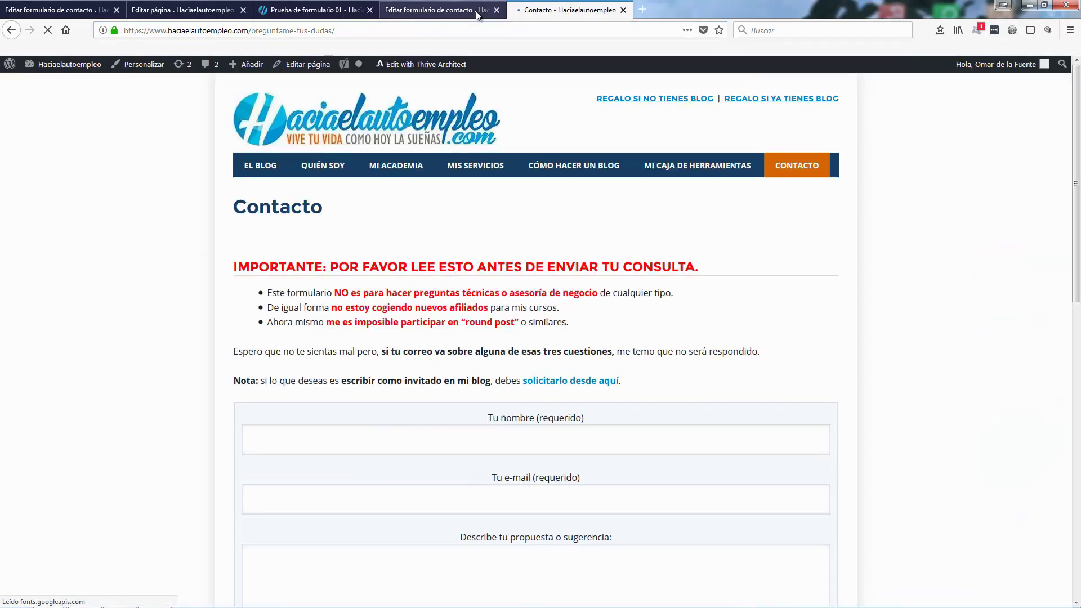
pyautogui.scroll(-6, 148, 281)
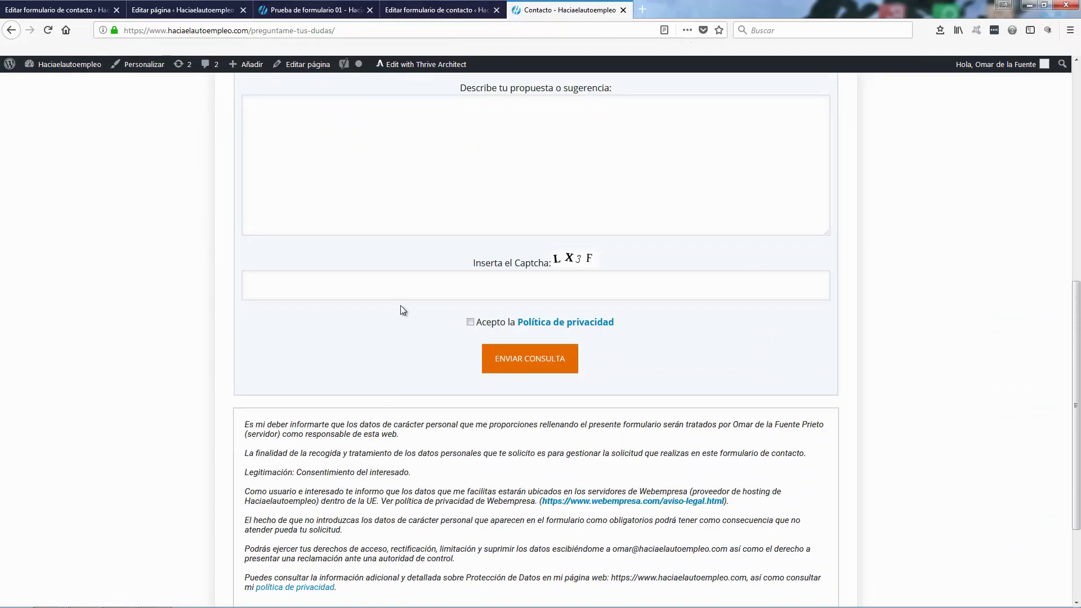
pyautogui.scroll(2, 472, 333)
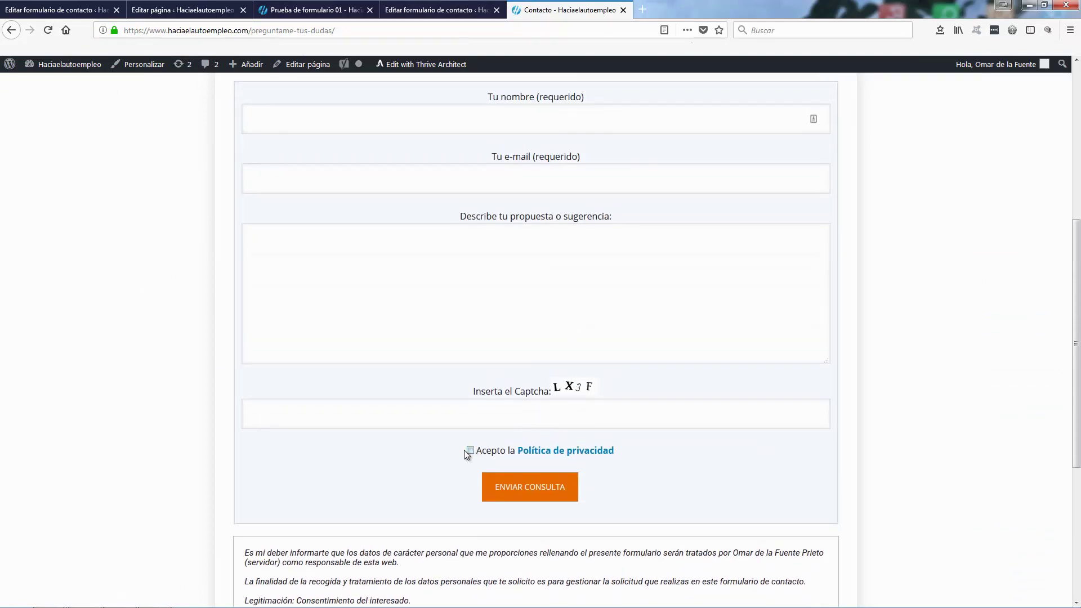
pyautogui.moveTo(466, 451); pyautogui.dragTo(623, 457)
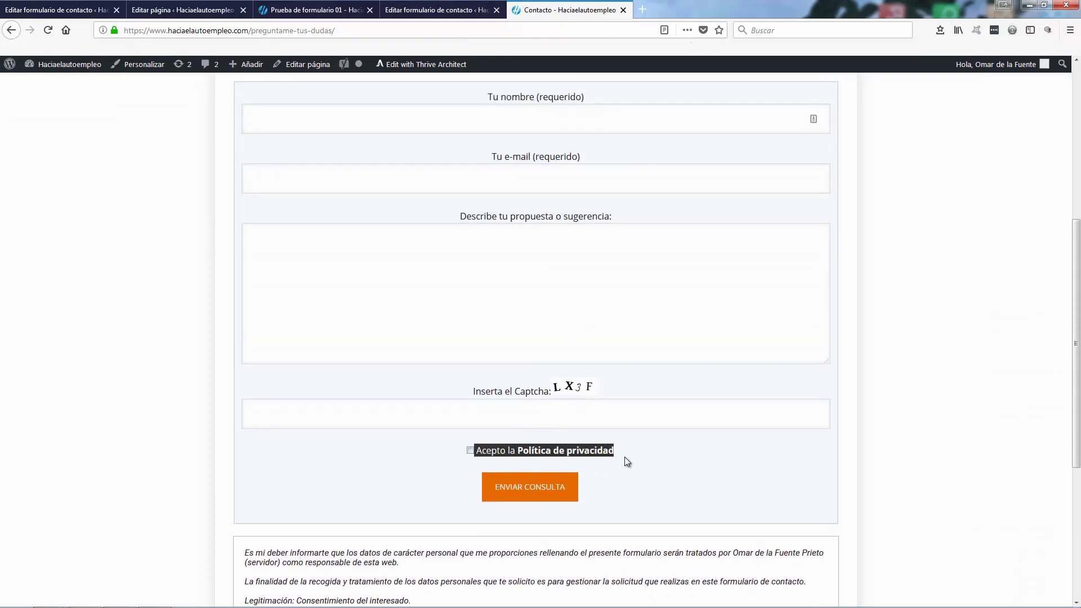
# Switch to the Formulario de Contacto editor and examine the template code of the privacy acceptance line and the message field.
pyautogui.click(427, 12)
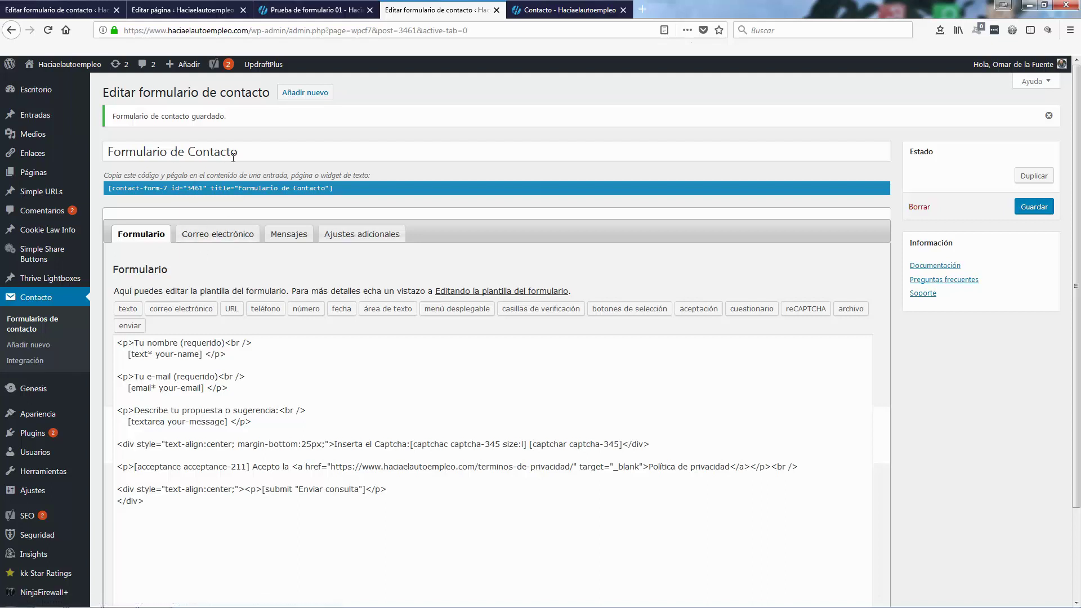
pyautogui.click(259, 410)
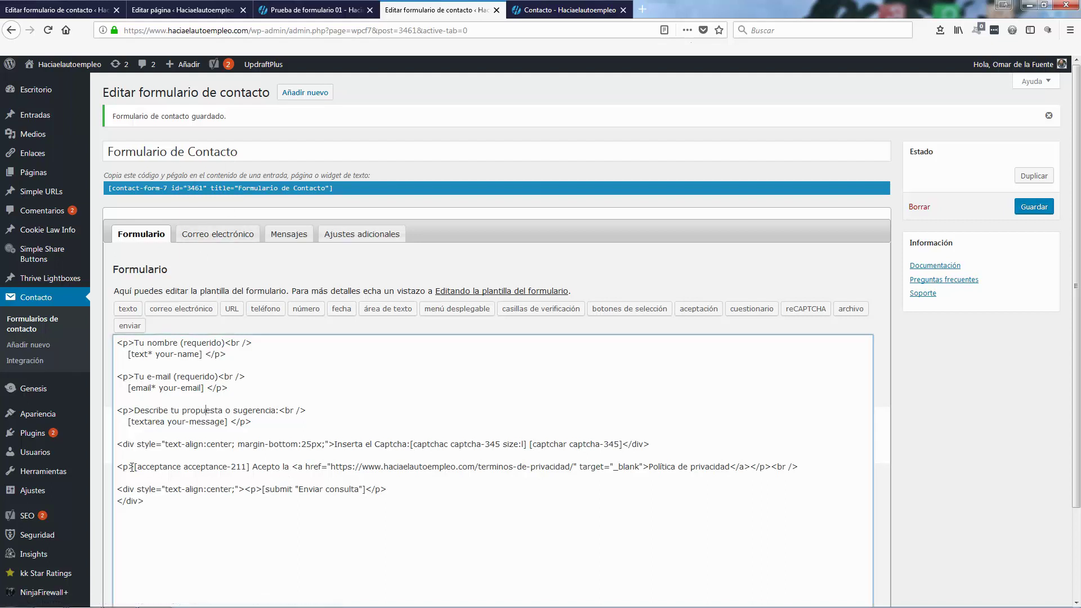
pyautogui.moveTo(114, 466); pyautogui.dragTo(799, 464)
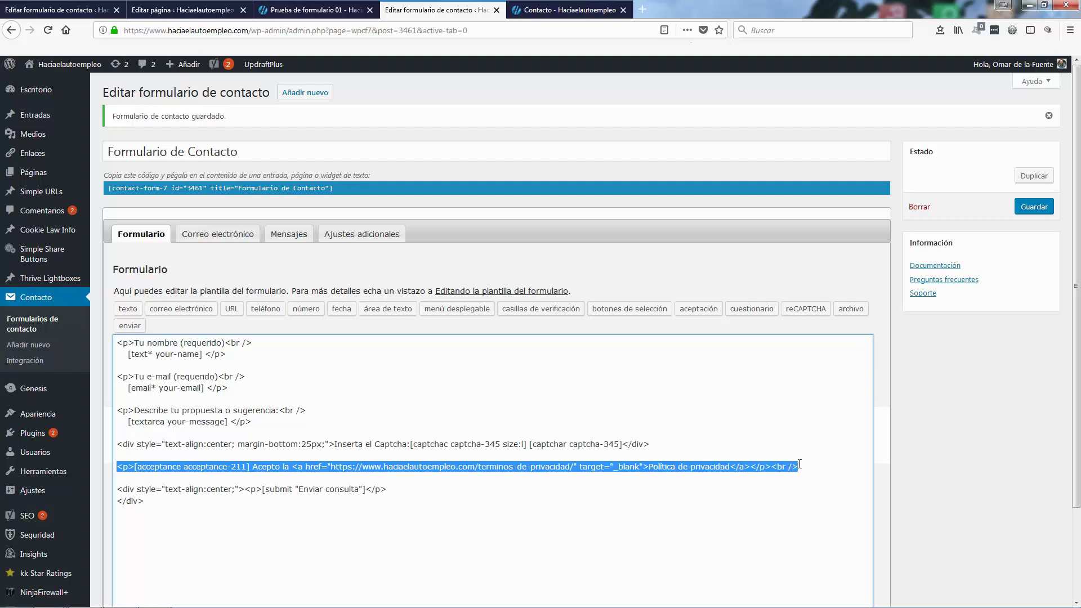
pyautogui.click(799, 465)
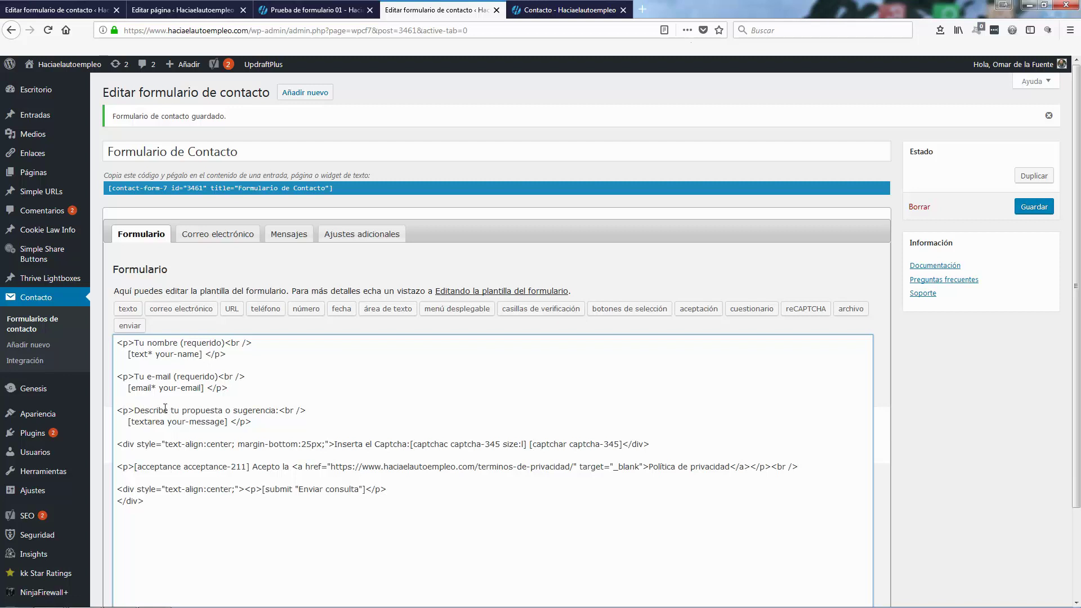
pyautogui.moveTo(118, 410); pyautogui.dragTo(254, 421)
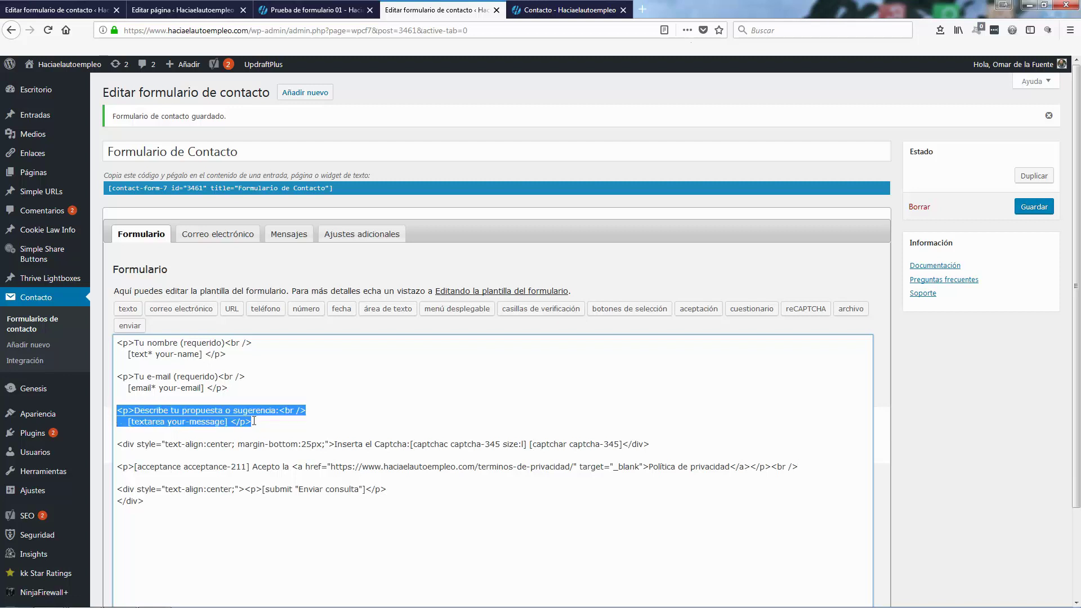
pyautogui.click(150, 483)
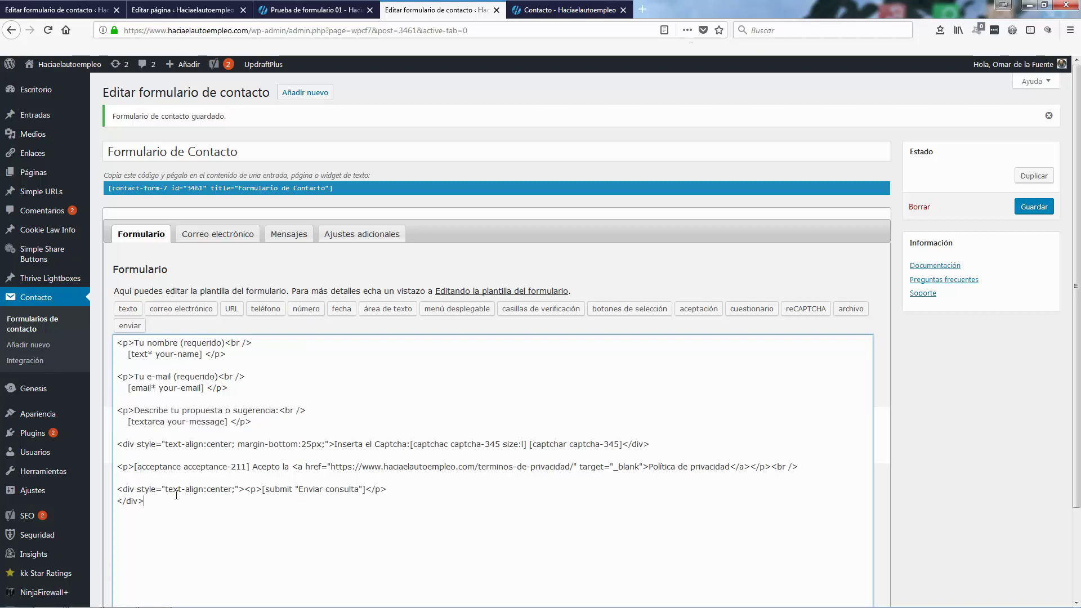
pyautogui.moveTo(116, 466); pyautogui.dragTo(812, 467)
pyautogui.click(514, 499)
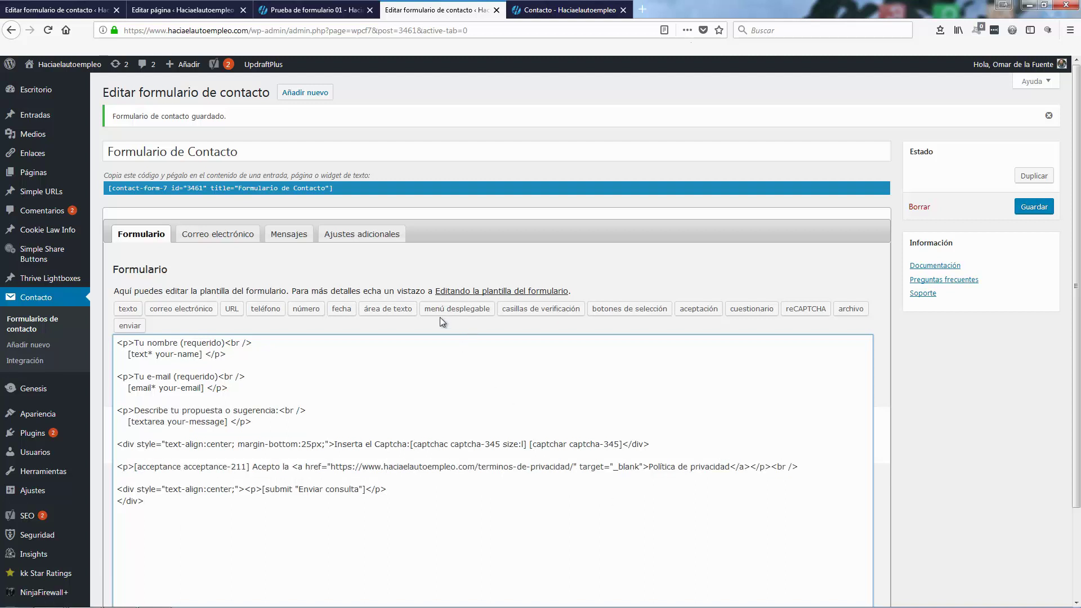
# Generate an acceptance tag, copy [acceptance acceptance-451], and paste it on a new line a few lines below the form template's closing </div>.
pyautogui.click(695, 312)
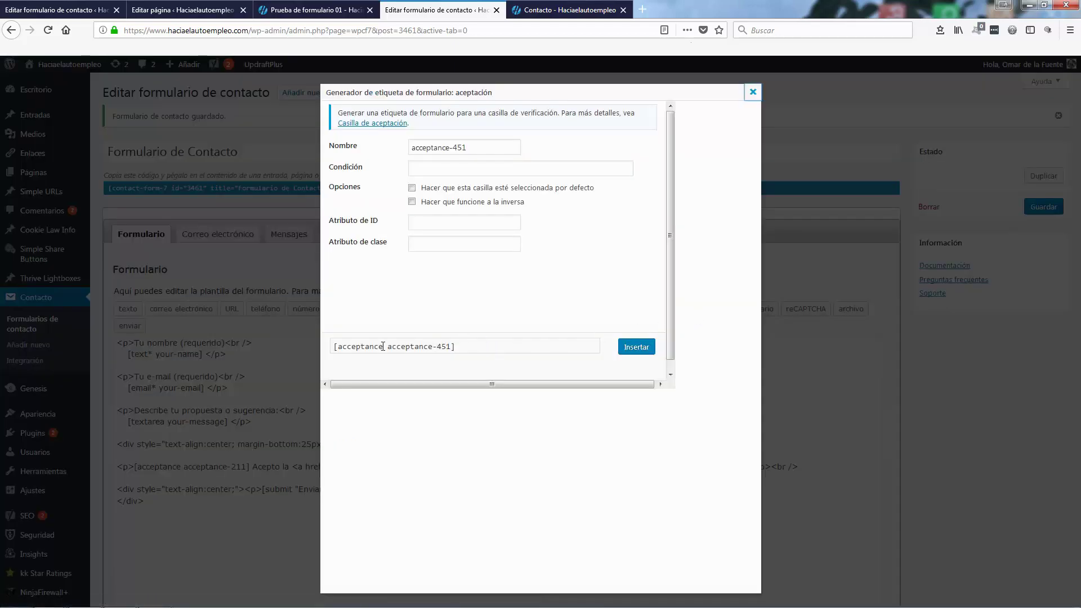
pyautogui.click(483, 346)
pyautogui.hotkey('ctrl', 'c')
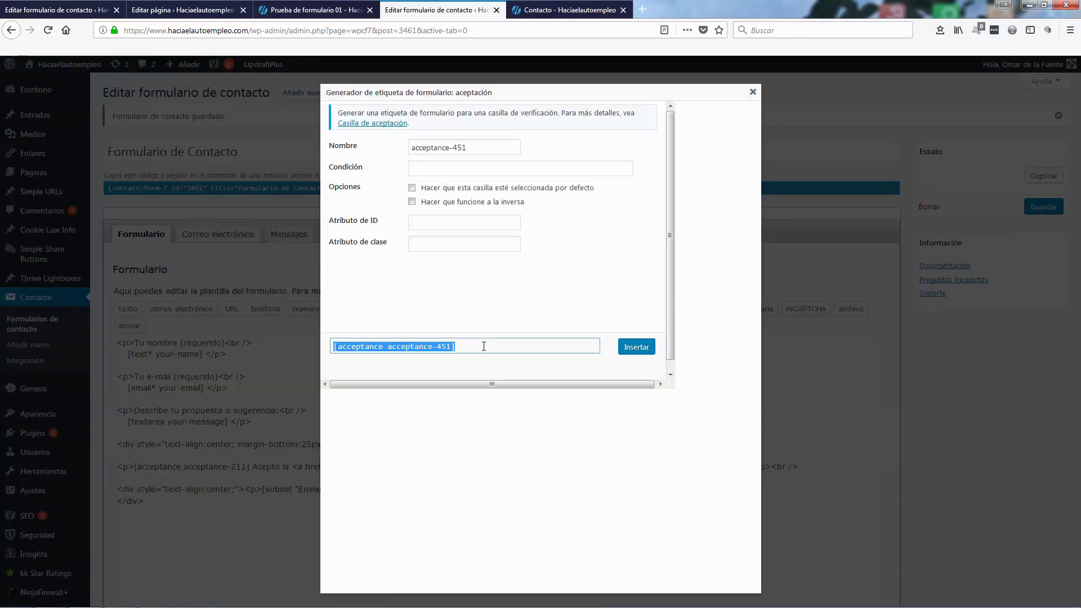
pyautogui.click(752, 91)
pyautogui.click(253, 508)
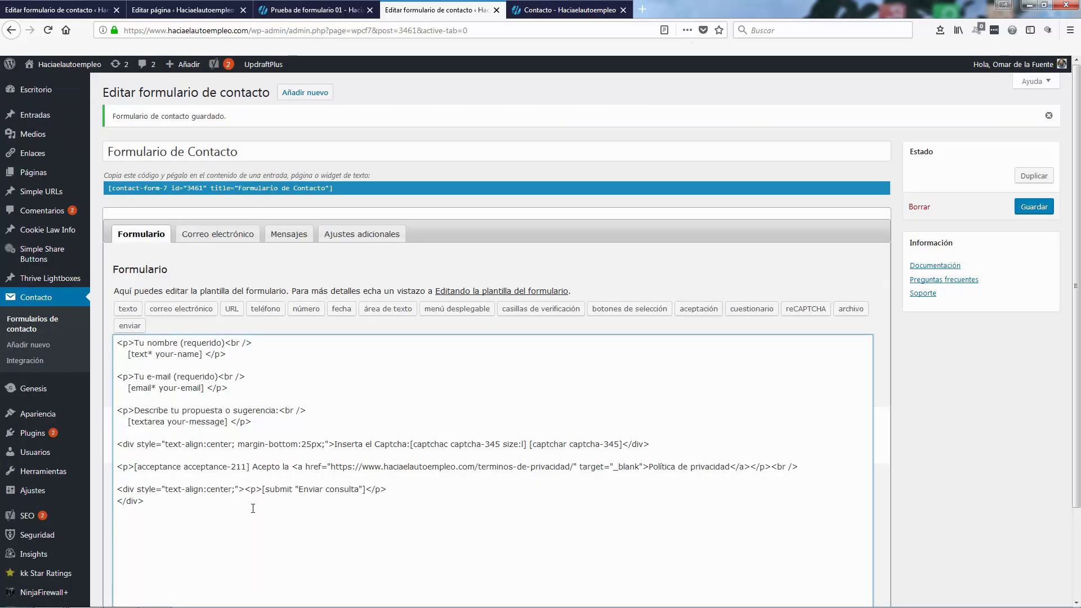
pyautogui.press('Return')
pyautogui.press('Return')
pyautogui.press('Return')
pyautogui.press('Return')
pyautogui.hotkey('ctrl', 'v')
# Copy the "Describe tu propuesta o sugerencia" paragraph block and paste it between the closing </div> and the new acceptance tag.
pyautogui.click(253, 518)
pyautogui.moveTo(273, 423); pyautogui.dragTo(110, 407)
pyautogui.hotkey('ctrl', 'c')
pyautogui.click(173, 509)
pyautogui.press('Return')
pyautogui.press('Return')
pyautogui.hotkey('ctrl', 'v')
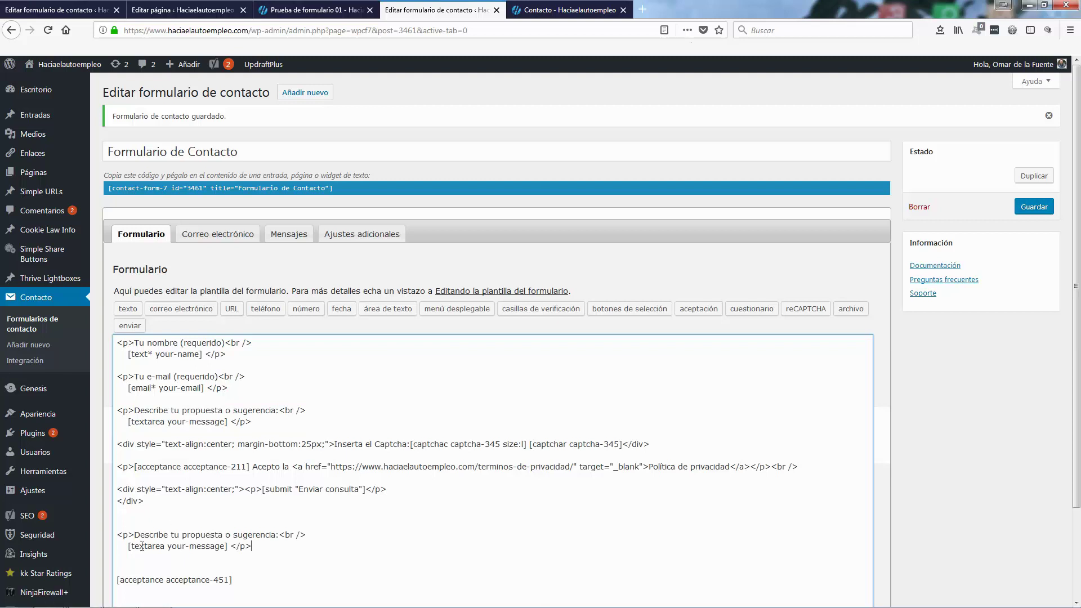
# Move [acceptance acceptance-451] inside the copied <p> tags, replacing the message label and textarea, followed by the text "Acepto la Política de privacidad.".
pyautogui.moveTo(232, 581); pyautogui.dragTo(118, 583)
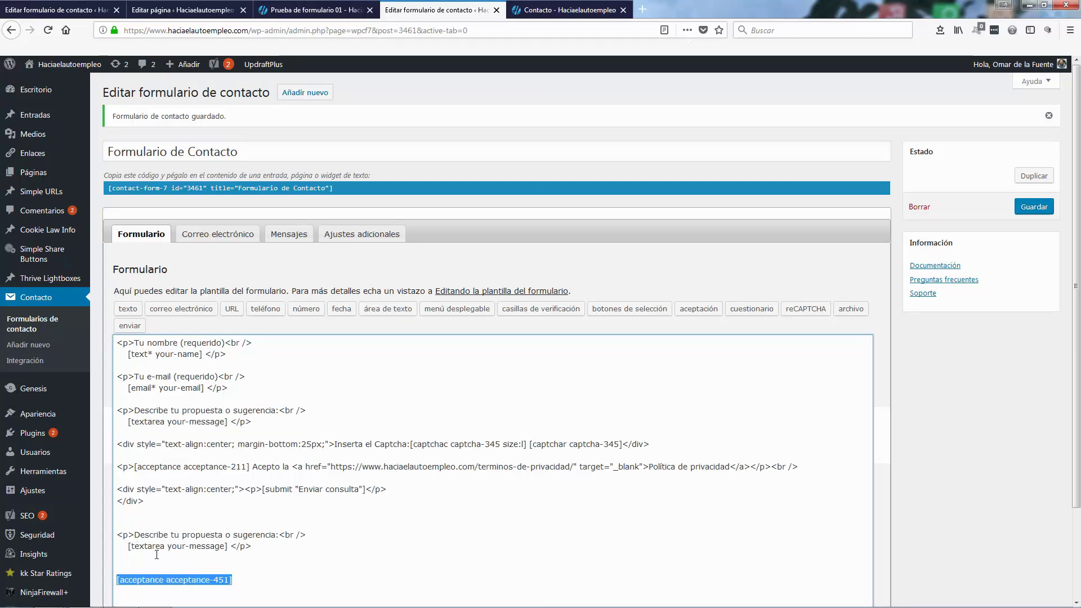
pyautogui.hotkey('ctrl', 'x')
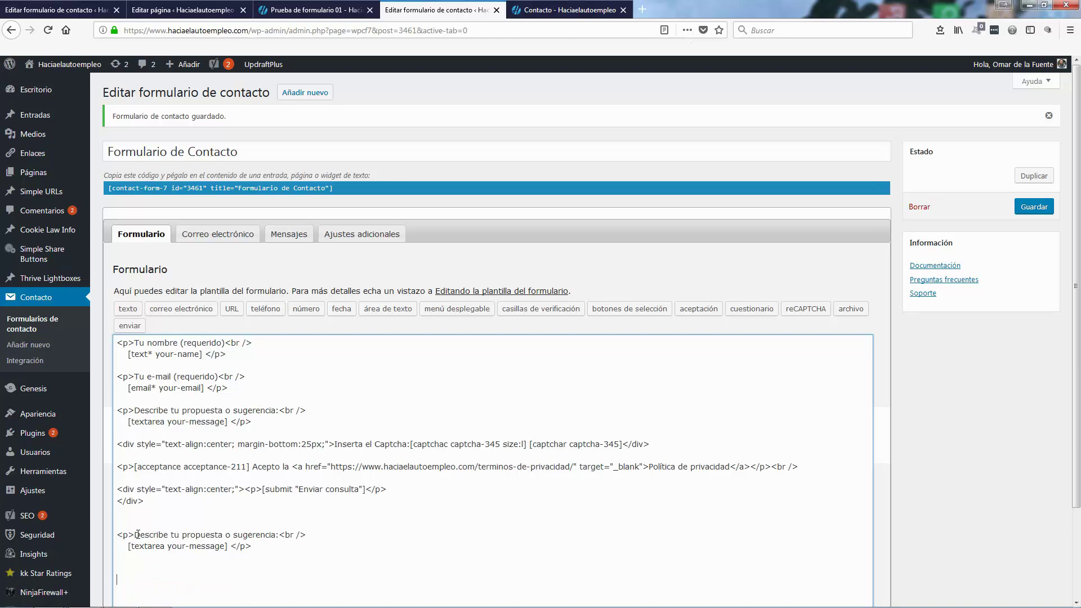
pyautogui.moveTo(134, 534); pyautogui.dragTo(239, 538)
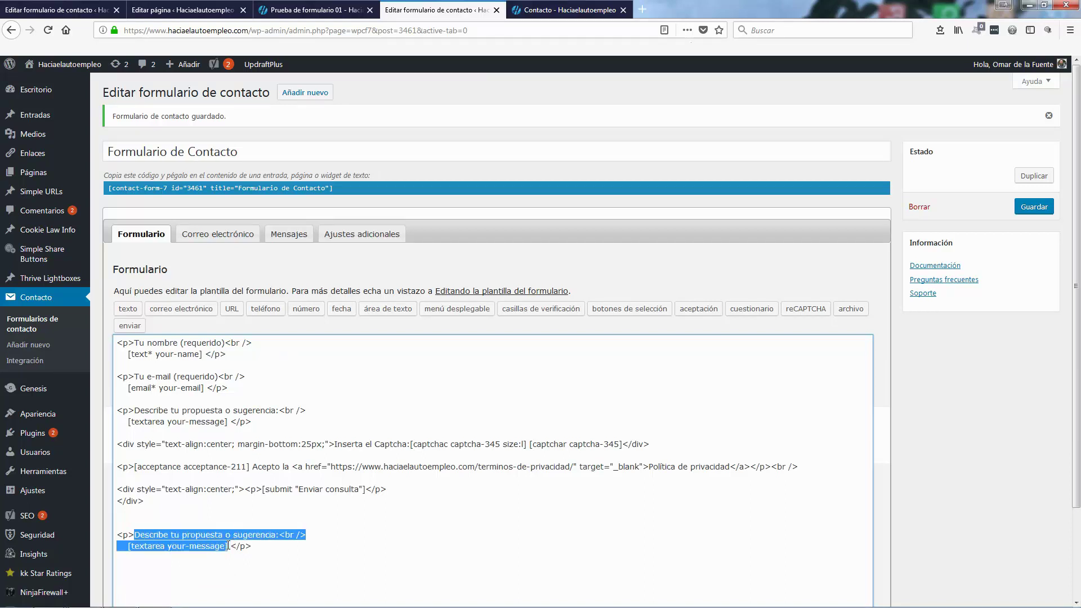
pyautogui.hotkey('ctrl', 'v')
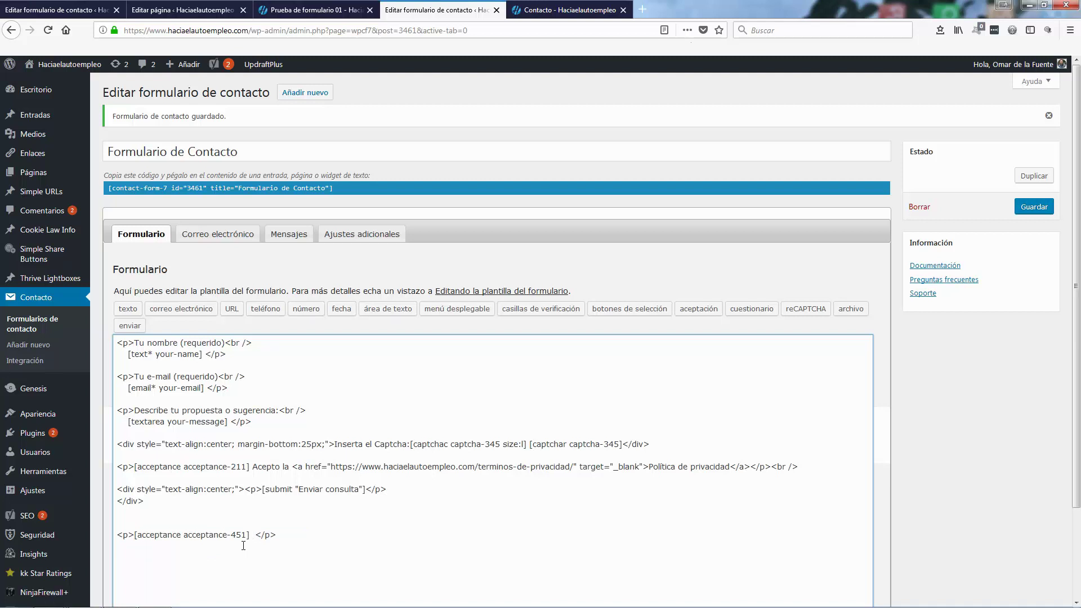
pyautogui.write('Acepto la Política de privacidad')
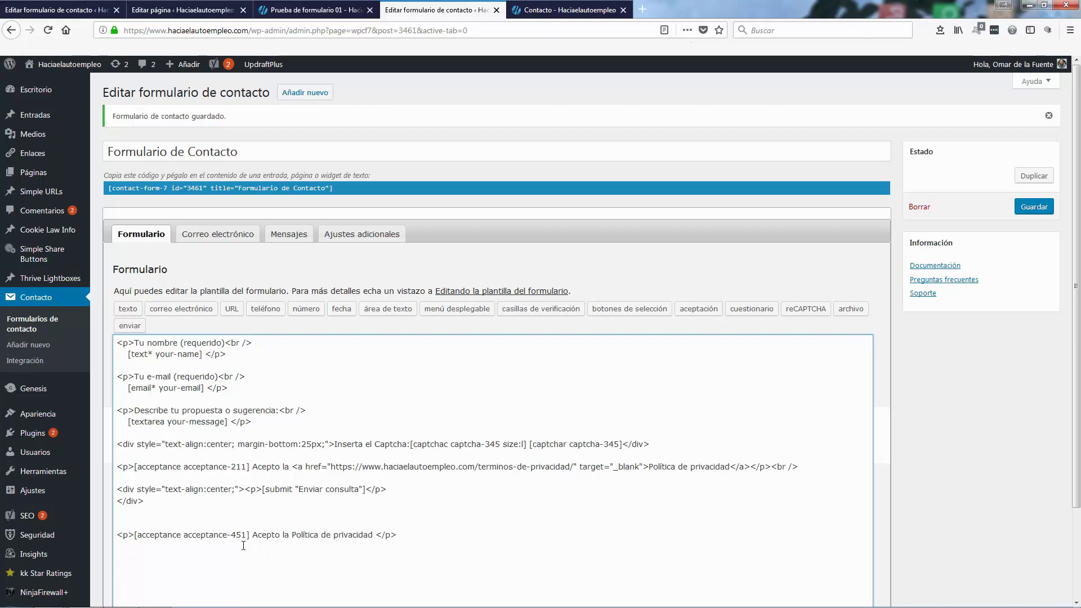
pyautogui.press('Delete')
pyautogui.write('.')
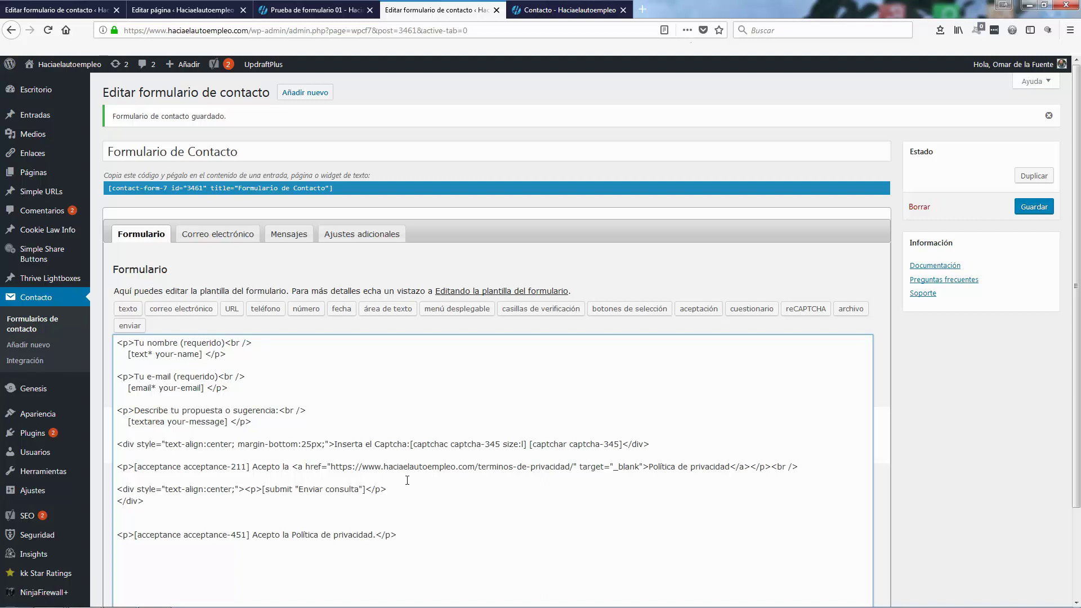
# Examine the link markup in the existing acceptance-211 line: the opening and closing anchor tags, the href address and the target attribute.
pyautogui.doubleClick(299, 468)
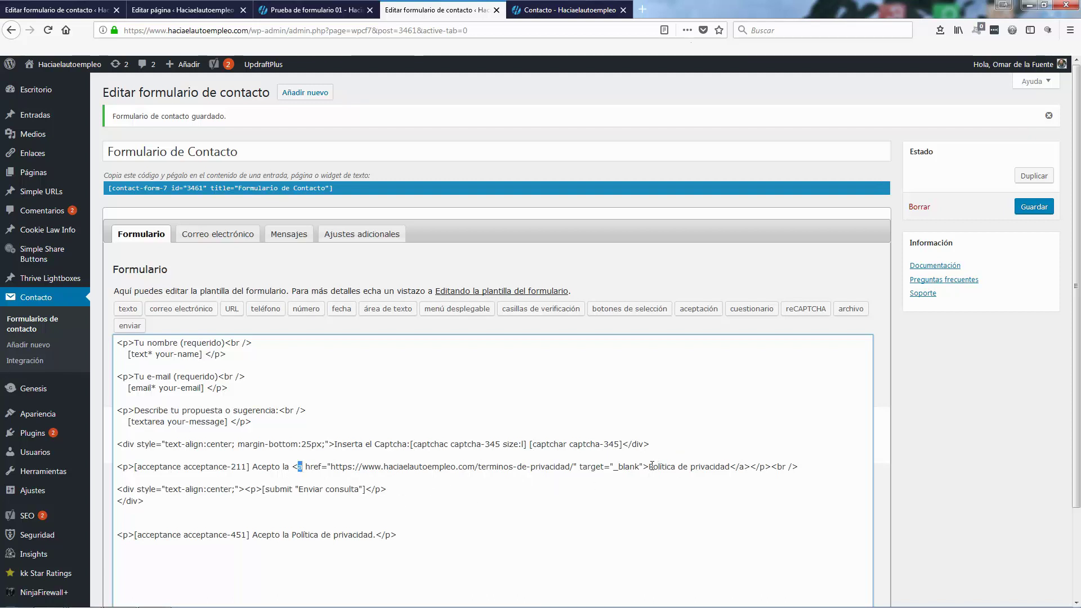
pyautogui.moveTo(648, 467); pyautogui.dragTo(750, 467)
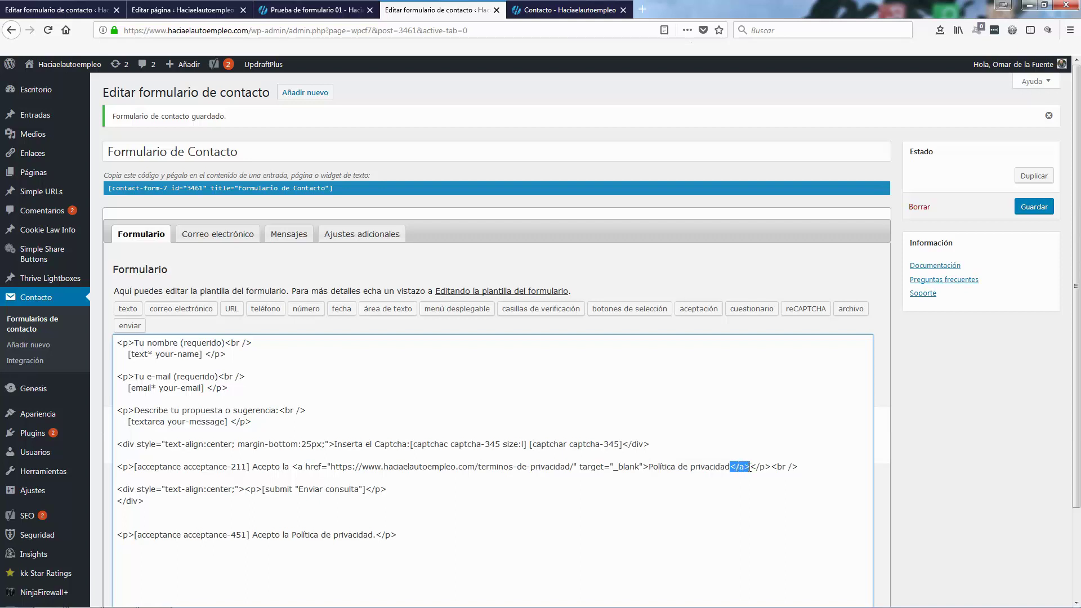
pyautogui.moveTo(291, 467); pyautogui.dragTo(547, 466)
pyautogui.click(307, 466)
pyautogui.click(547, 466)
pyautogui.moveTo(328, 467); pyautogui.dragTo(398, 468)
pyautogui.click(330, 468)
pyautogui.moveTo(329, 467); pyautogui.dragTo(574, 466)
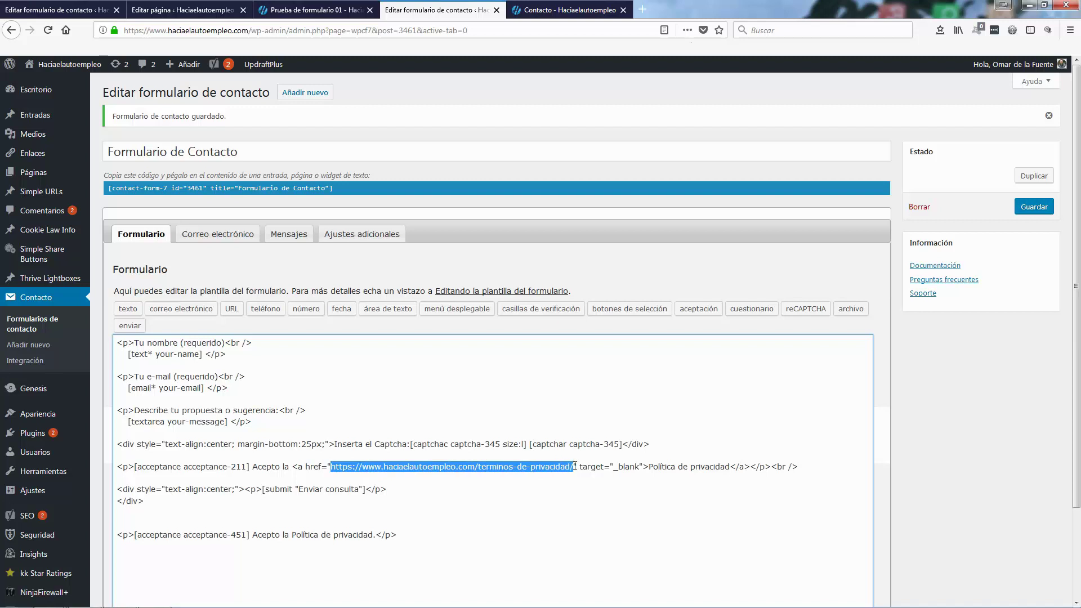
pyautogui.click(575, 467)
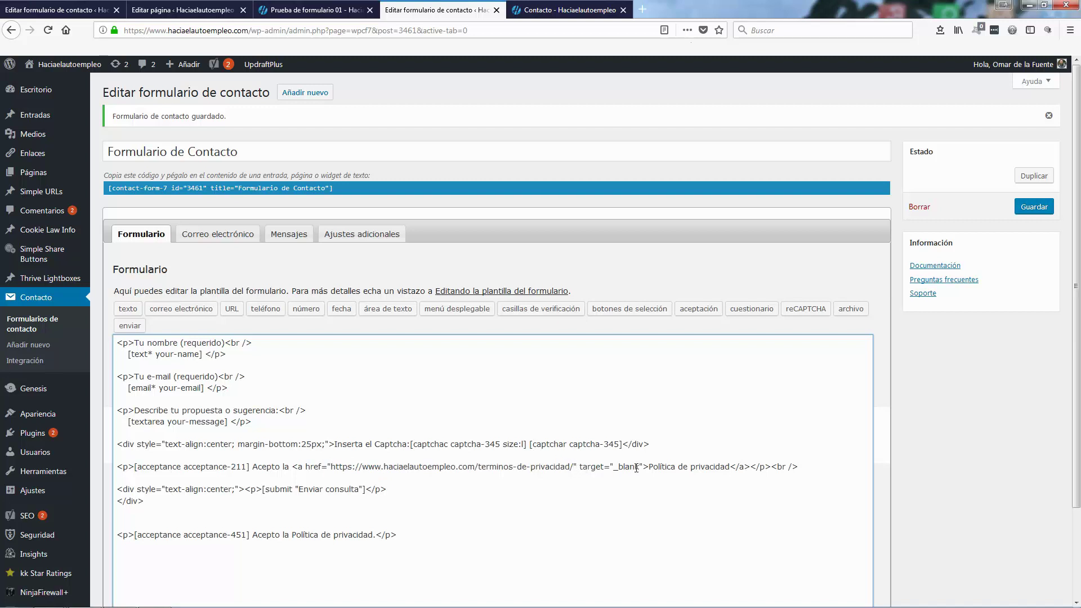
pyautogui.moveTo(642, 467); pyautogui.dragTo(648, 467)
pyautogui.moveTo(579, 467); pyautogui.dragTo(640, 469)
pyautogui.click(704, 470)
pyautogui.write('<a href=')
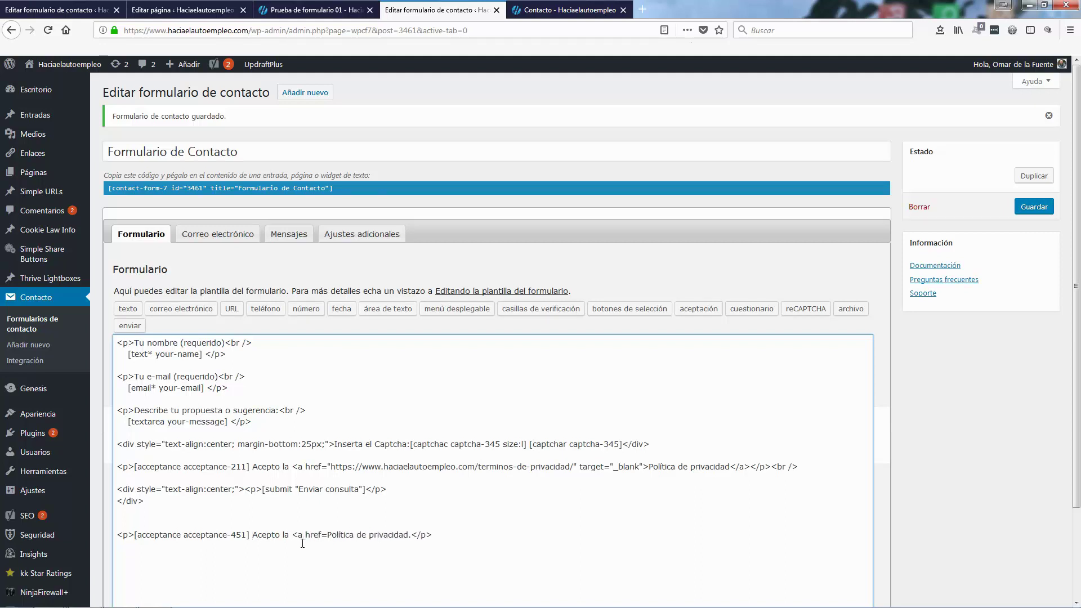
pyautogui.write('"')
pyautogui.write('https:/')
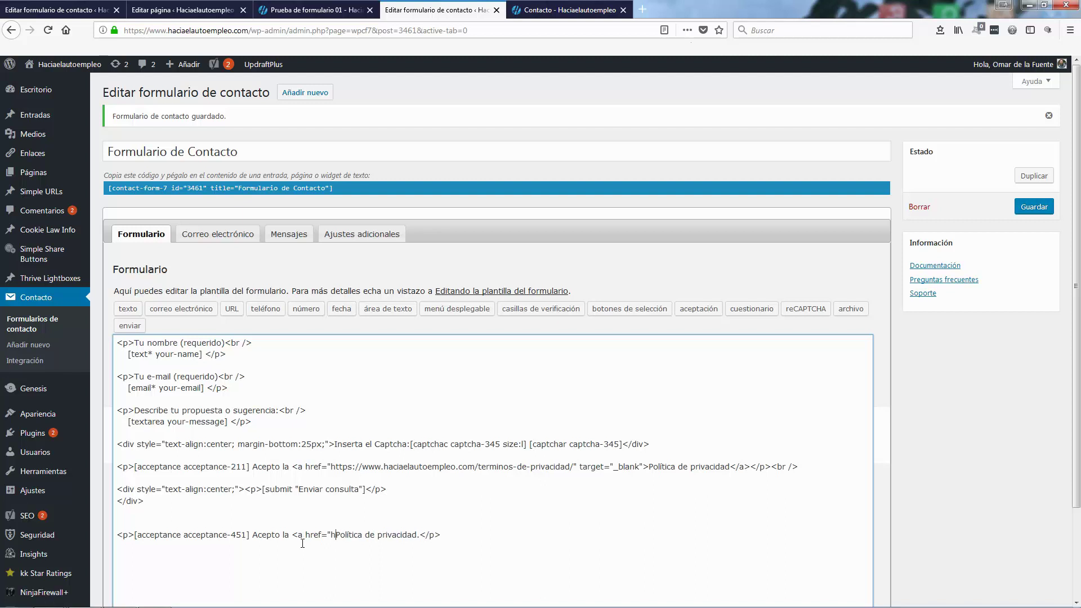
pyautogui.write('//')
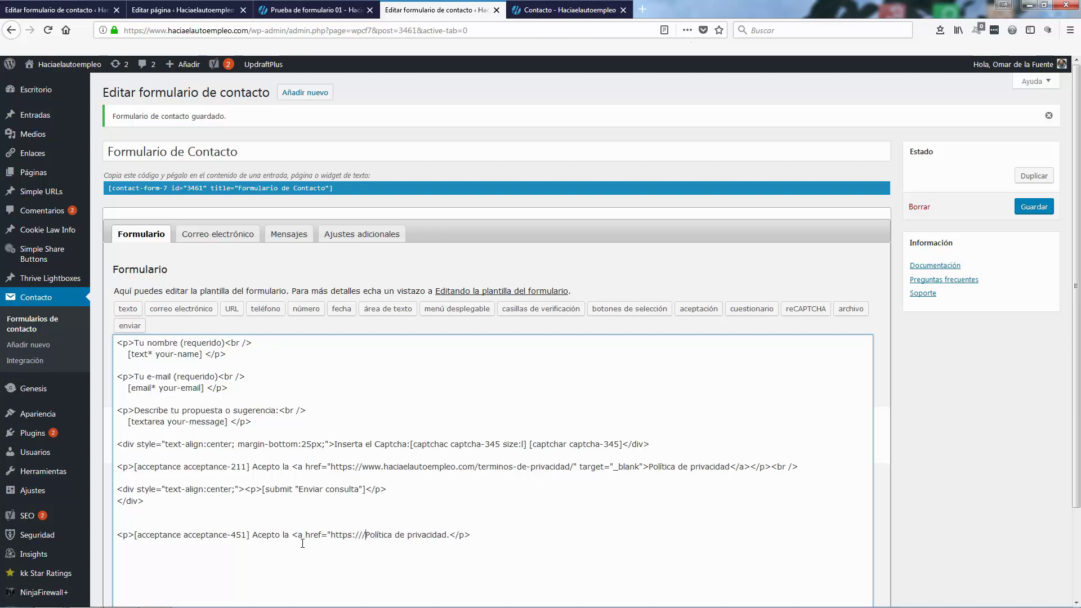
pyautogui.write('wwww.tuweb')
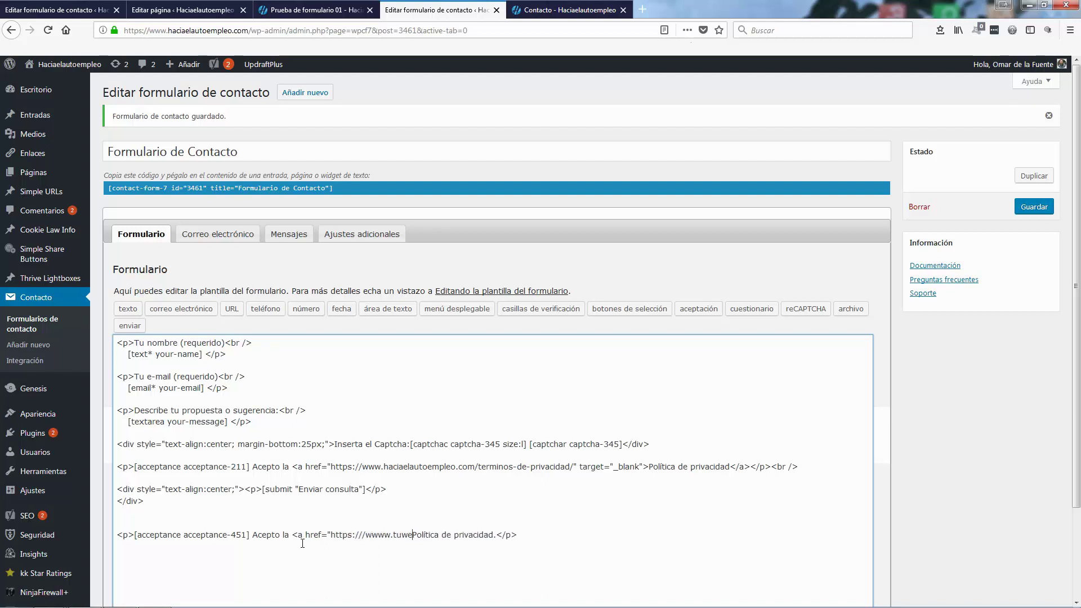
pyautogui.write('.com/politica_')
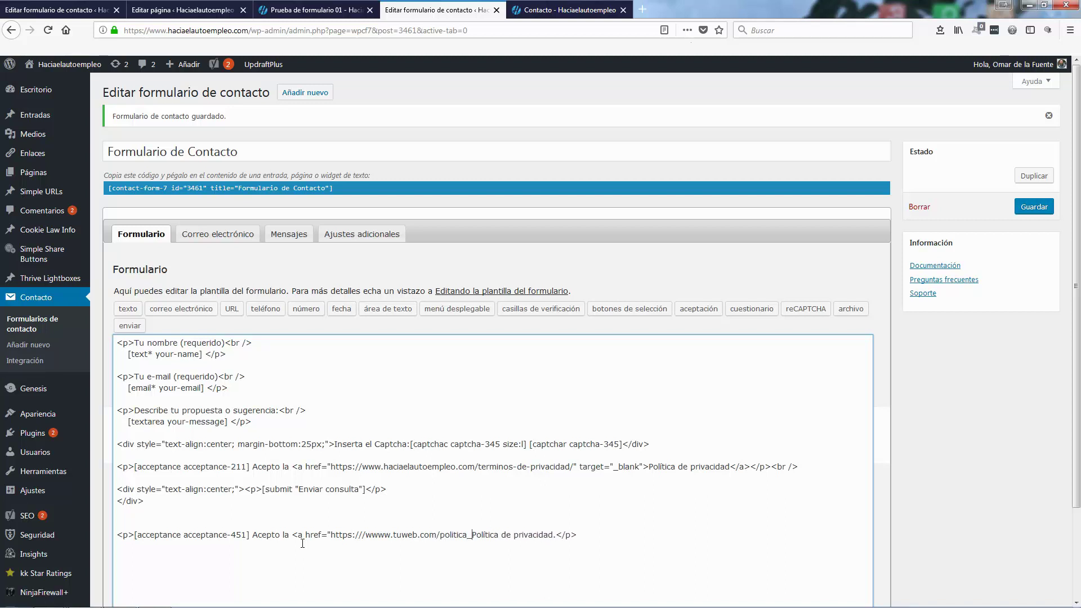
pyautogui.write('pribvic')
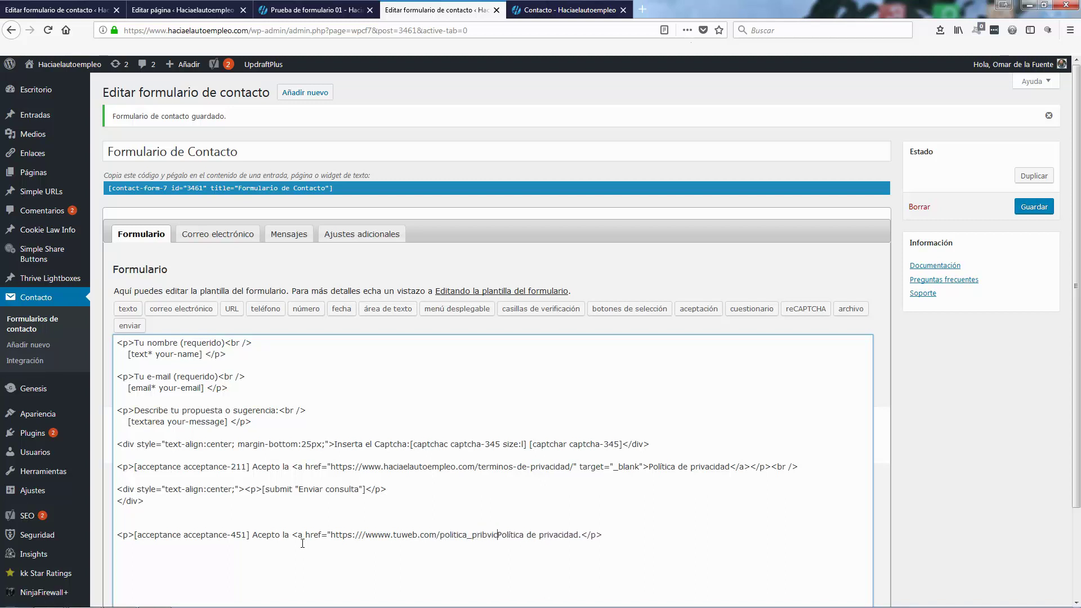
pyautogui.press('BackSpace')
pyautogui.press('BackSpace')
pyautogui.press('BackSpace')
pyautogui.press('BackSpace')
pyautogui.write('vacidad')
# Complete the example link's opening tag with target="_blank" and close it with </a> after "Política de privacidad.".
pyautogui.write('" target')
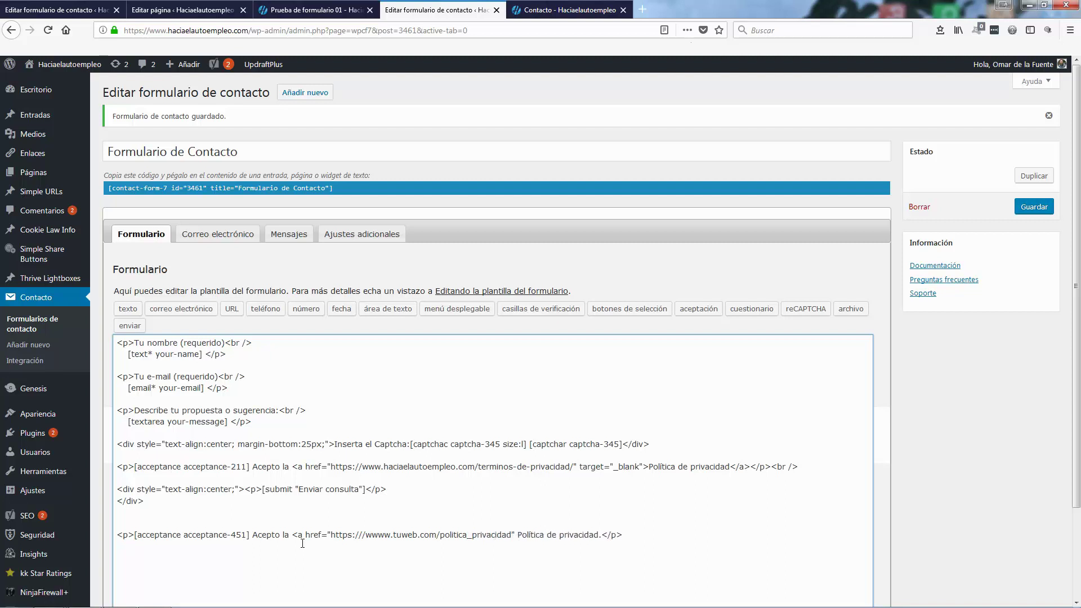
pyautogui.write('=')
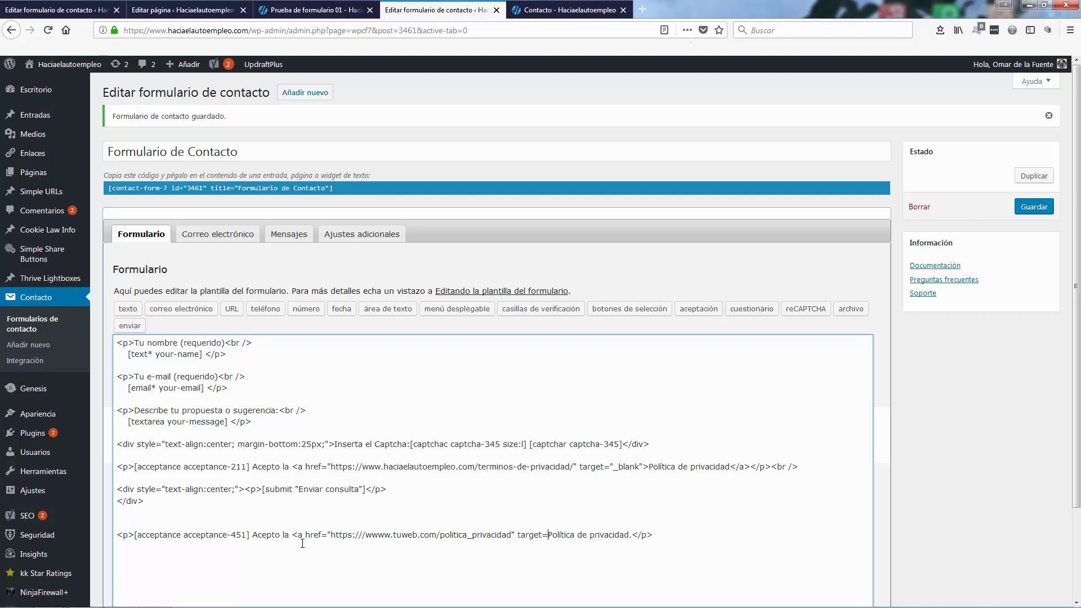
pyautogui.write('"_')
pyautogui.write('blank"')
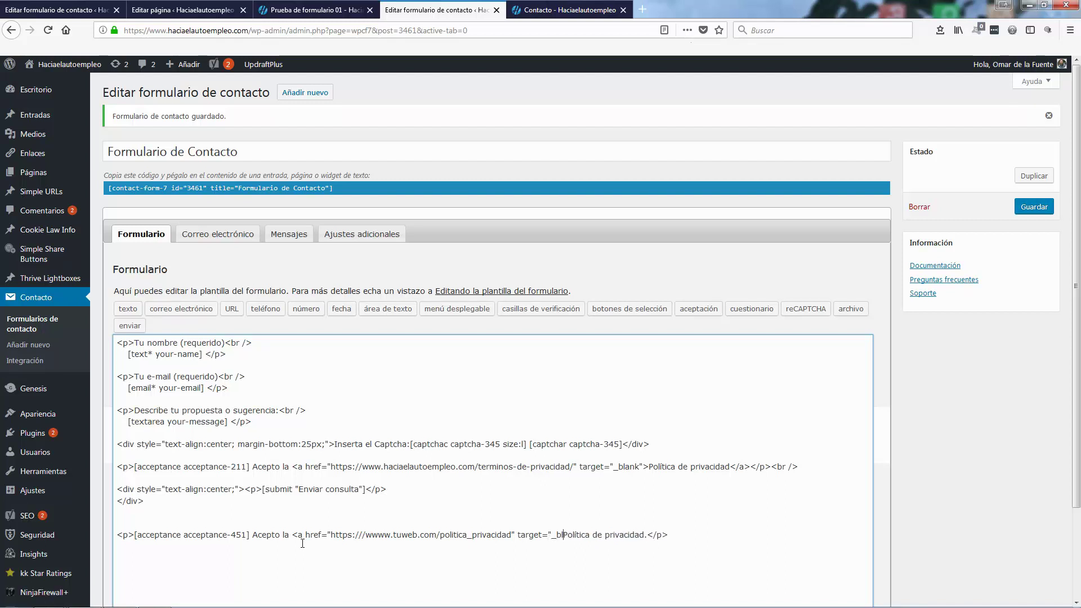
pyautogui.write('>Política de privacidad.')
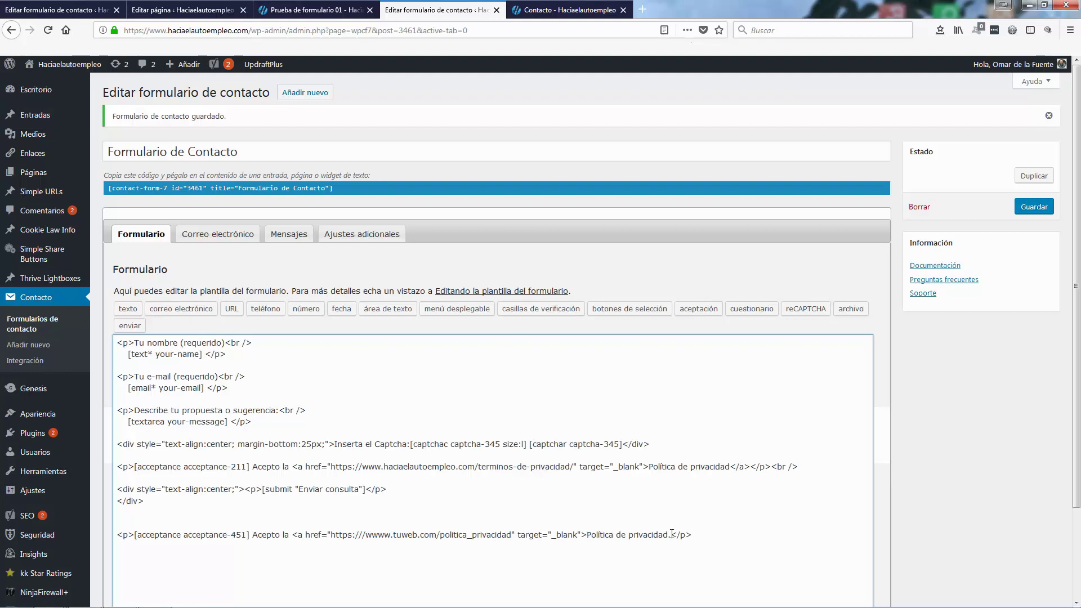
pyautogui.write('</a>')
# Compare the line endings and the acceptance tag numbers of the existing and the example acceptance lines.
pyautogui.moveTo(771, 467); pyautogui.dragTo(800, 466)
pyautogui.moveTo(692, 539); pyautogui.dragTo(710, 537)
pyautogui.click(219, 467)
pyautogui.doubleClick(237, 467)
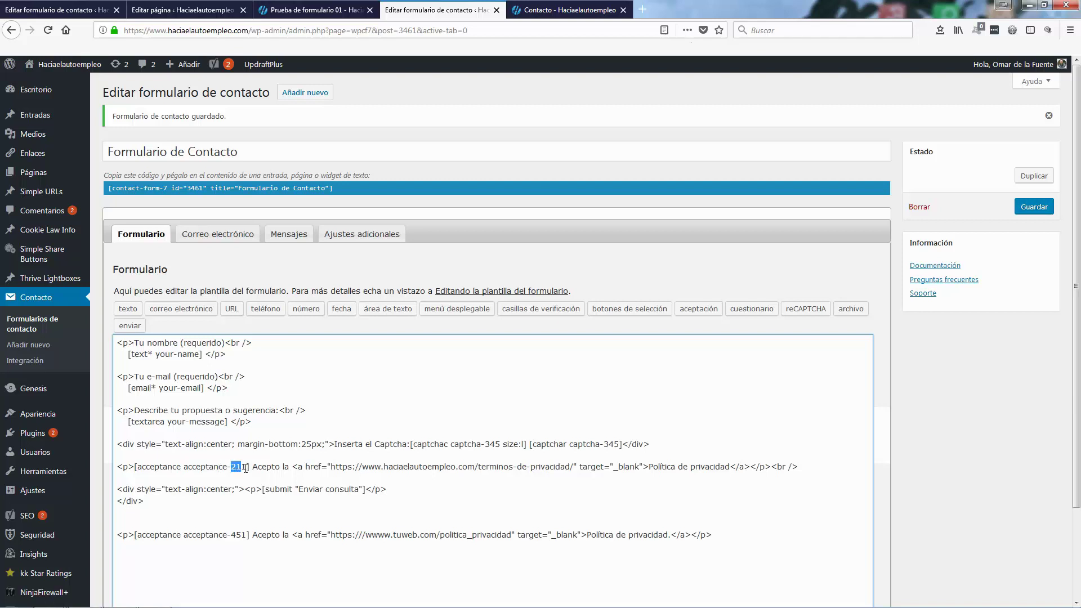
pyautogui.moveTo(231, 534); pyautogui.dragTo(248, 534)
pyautogui.click(248, 534)
# Delete the example acceptance-451 line below the closing </div> and save the contact form.
pyautogui.moveTo(731, 532); pyautogui.dragTo(212, 520)
pyautogui.press('BackSpace')
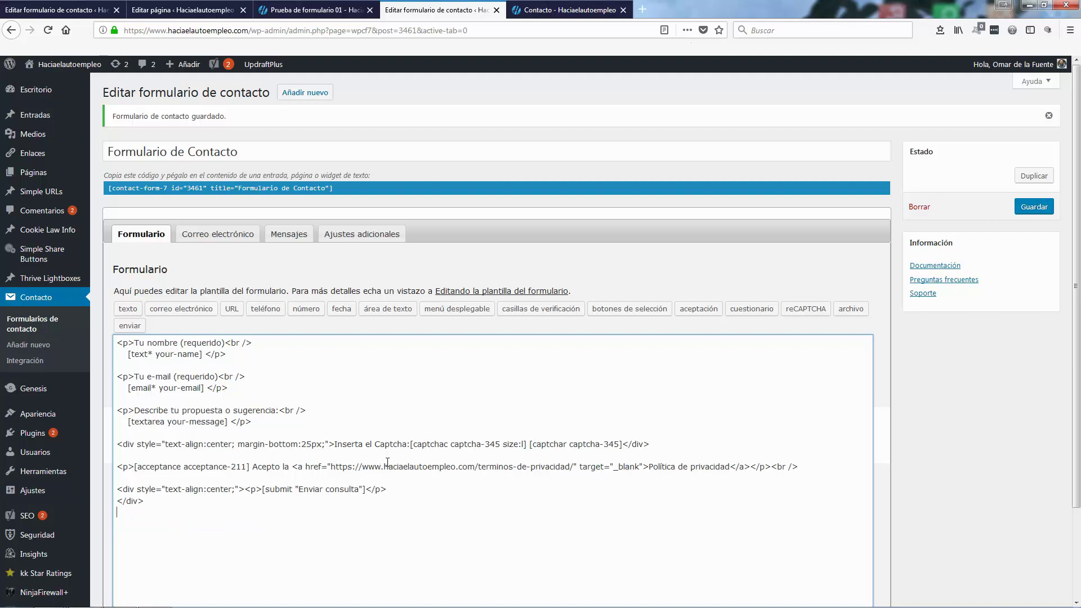
pyautogui.click(1034, 206)
# Return to the public Contacto page and review the privacy acceptance checkbox and the data protection notice below the form.
pyautogui.click(569, 10)
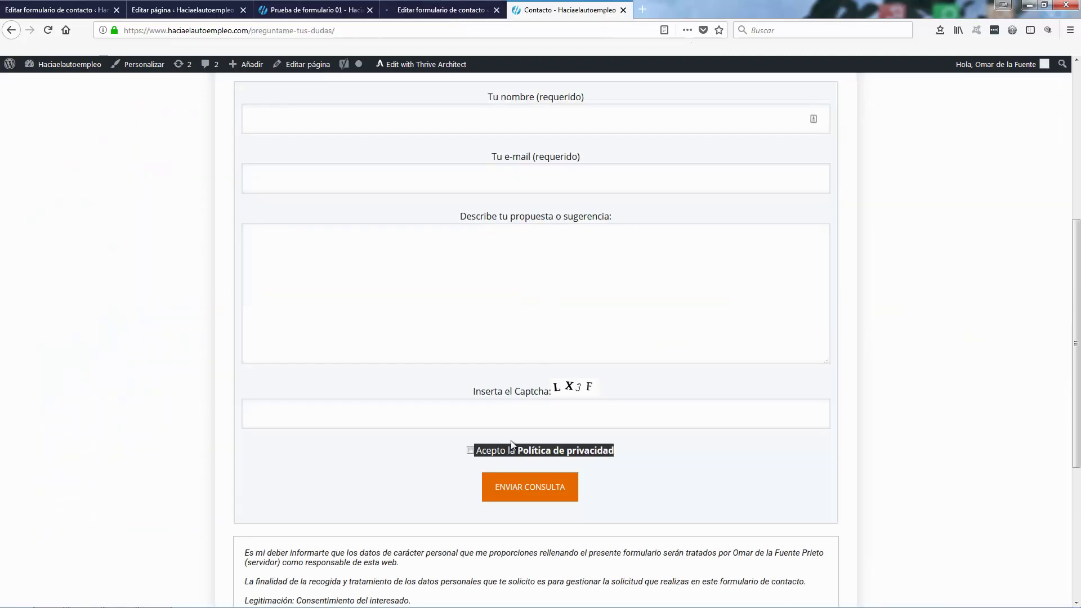
pyautogui.click(568, 458)
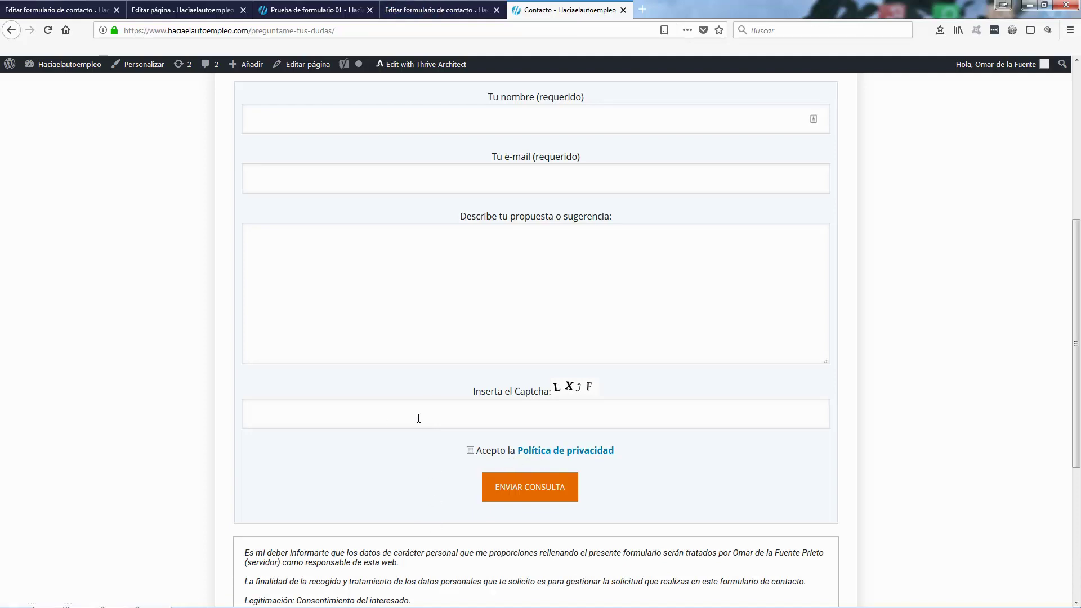
pyautogui.scroll(-3, 149, 404)
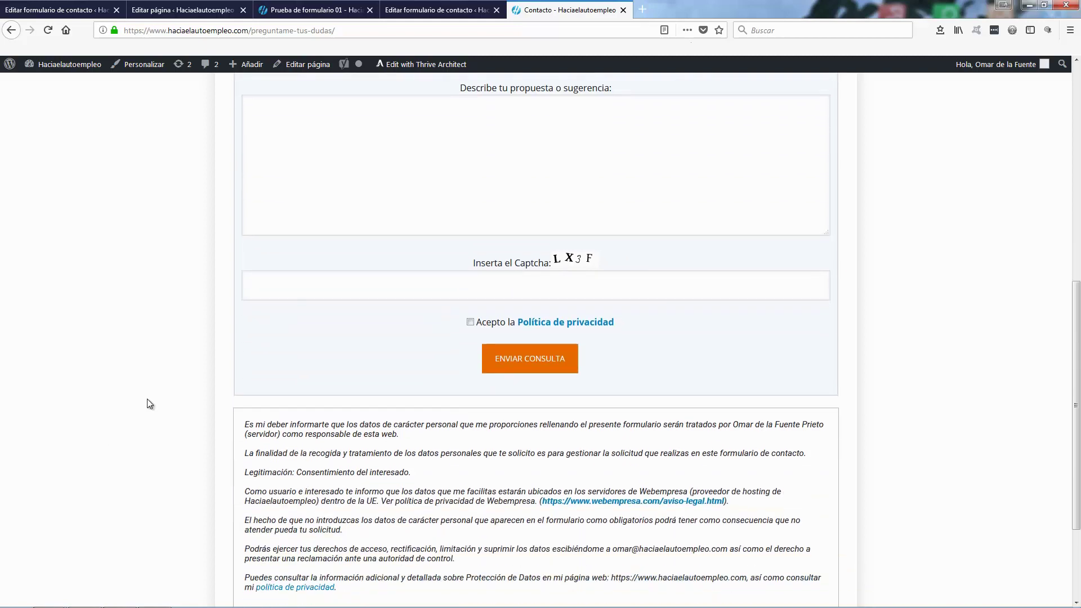
pyautogui.scroll(-1, 147, 399)
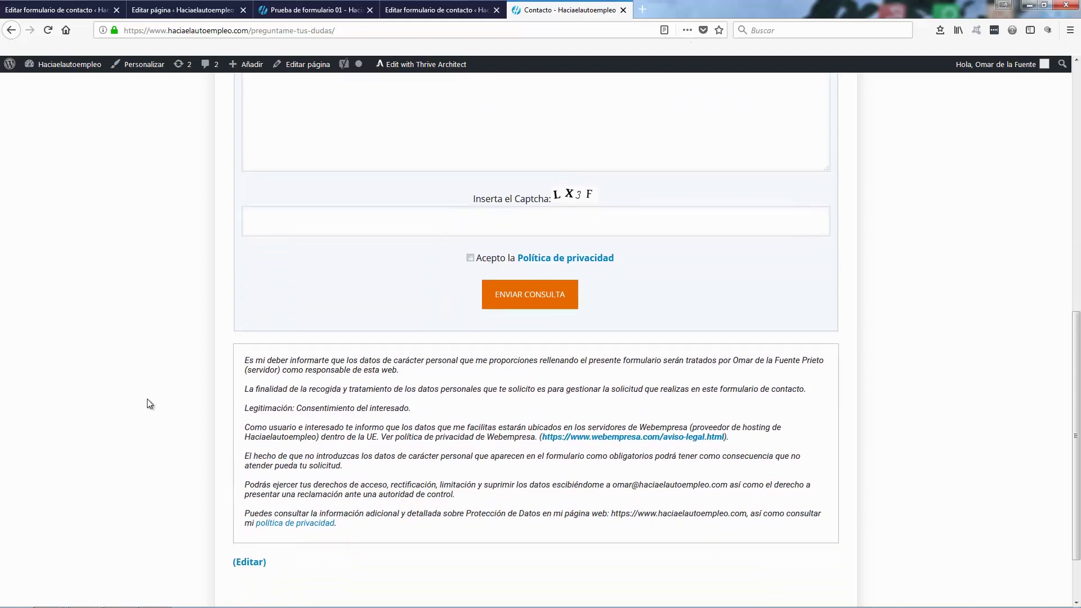
pyautogui.scroll(1, 147, 400)
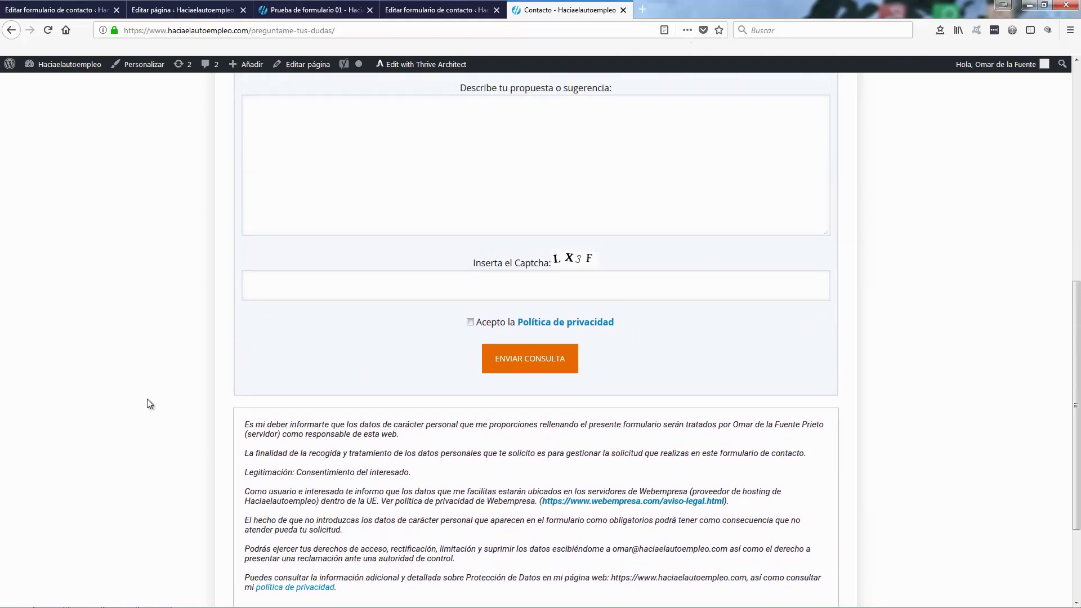
pyautogui.scroll(1, 147, 399)
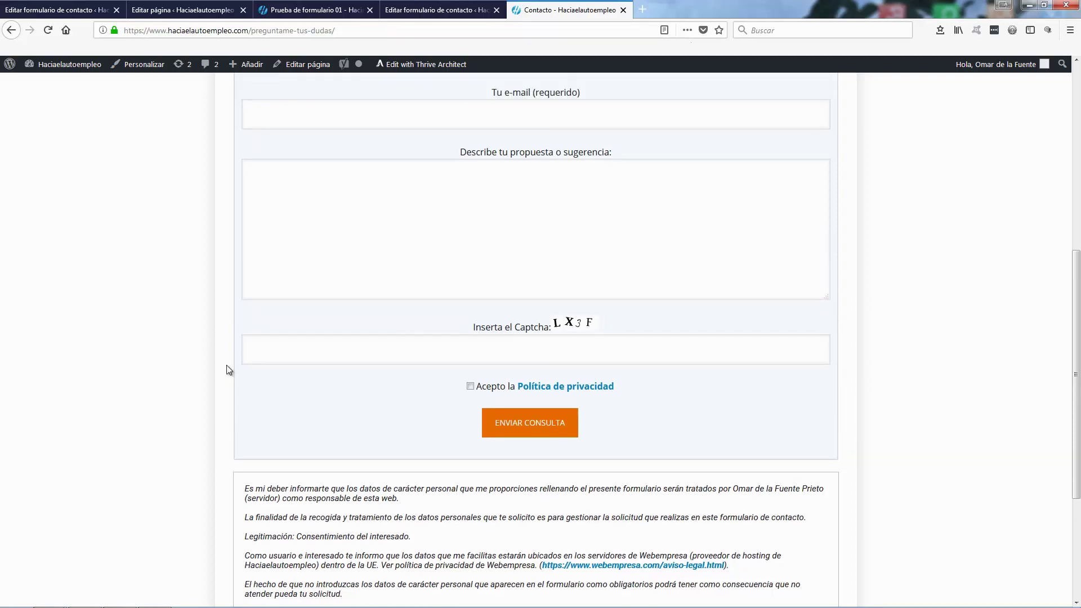
# Switch to the public "Prueba de formulario 01" page and review its form fields, acceptance checkbox and data protection notice.
pyautogui.click(184, 8)
pyautogui.click(273, 6)
pyautogui.scroll(4, 71, 262)
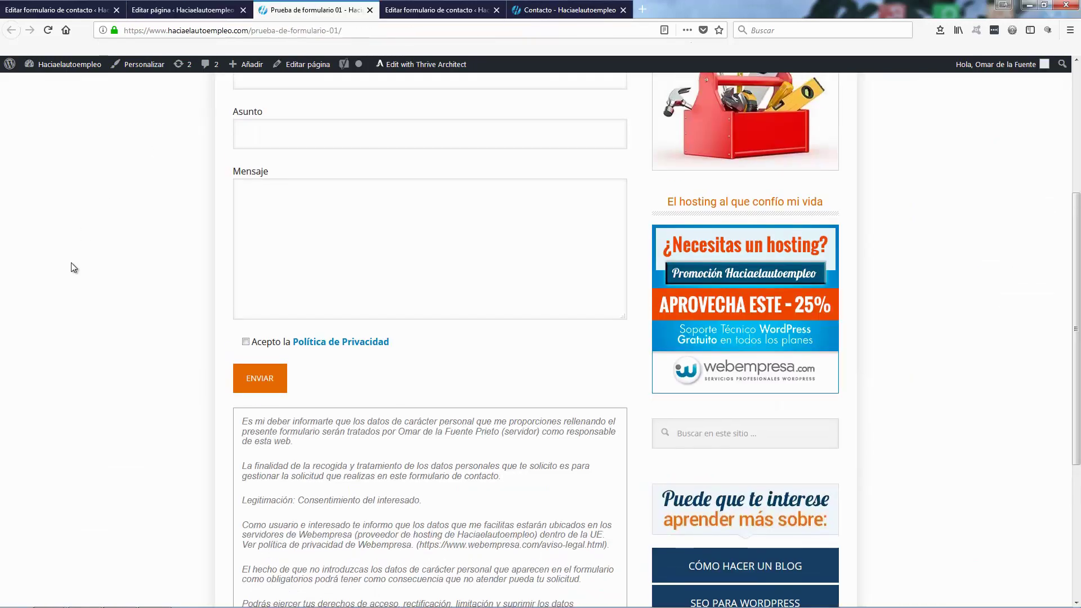
pyautogui.scroll(-4, 178, 332)
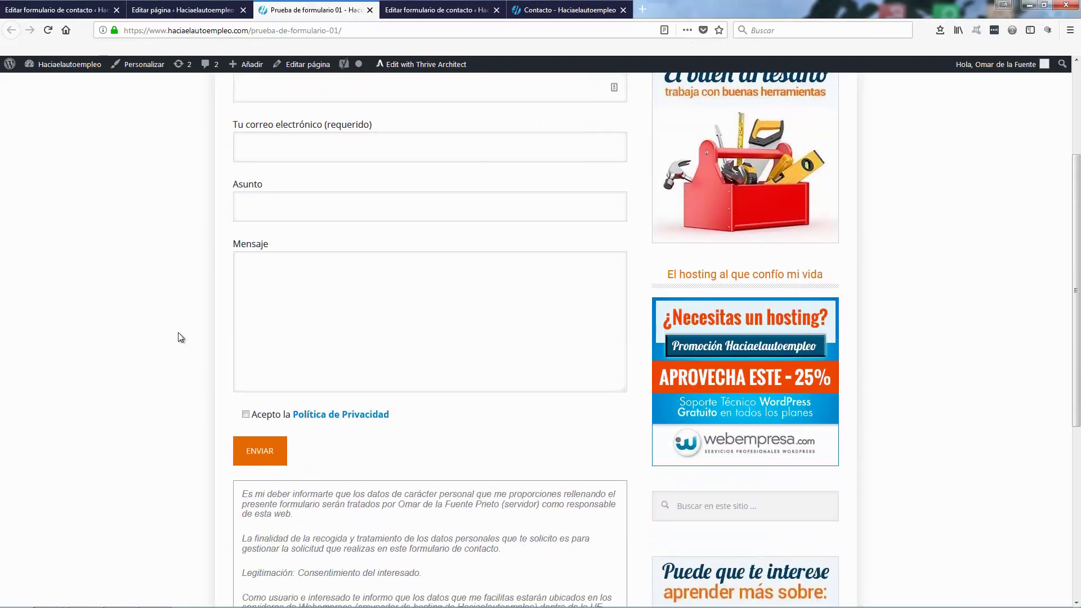
pyautogui.scroll(-2, 277, 418)
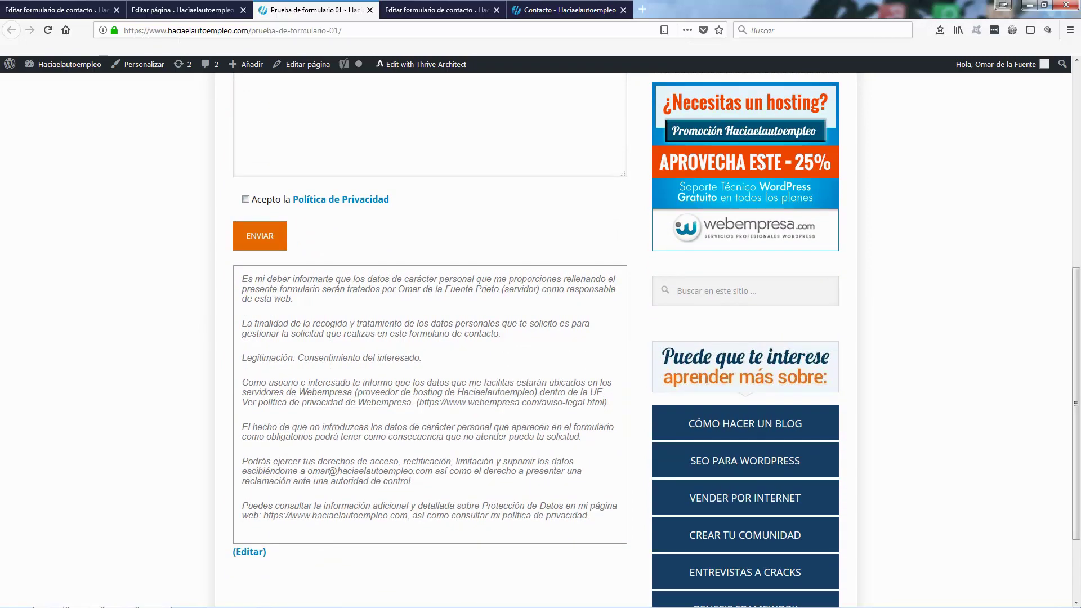
# Switch to the "Prueba de formulario 01" editor and examine its template code, including the acceptance line and the styled data protection notice.
pyautogui.moveTo(181, 10); pyautogui.dragTo(62, 10)
pyautogui.click(163, 11)
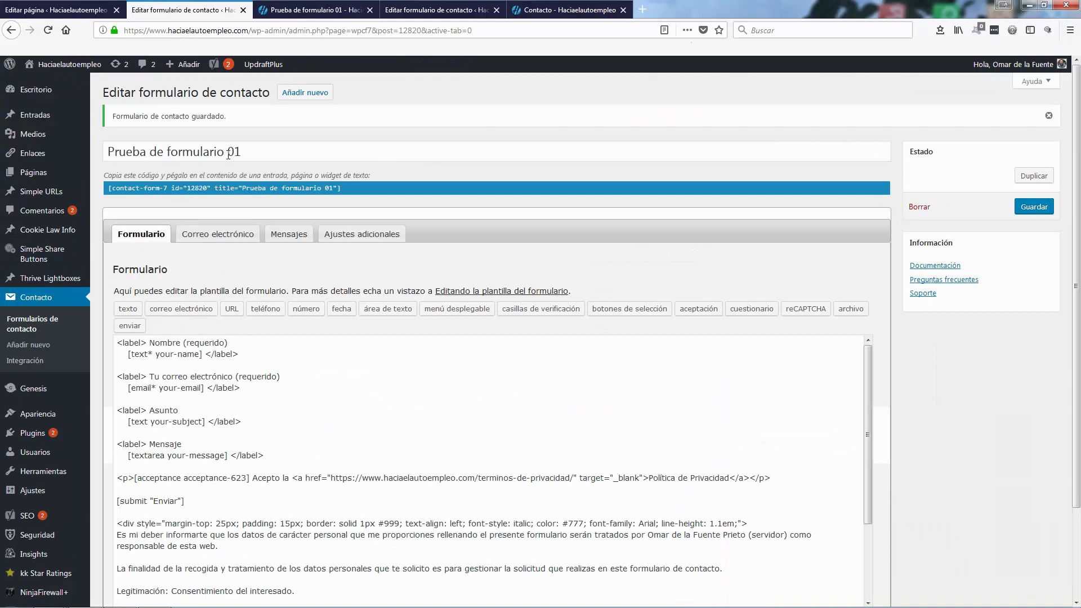
pyautogui.click(280, 353)
pyautogui.scroll(-2, 273, 394)
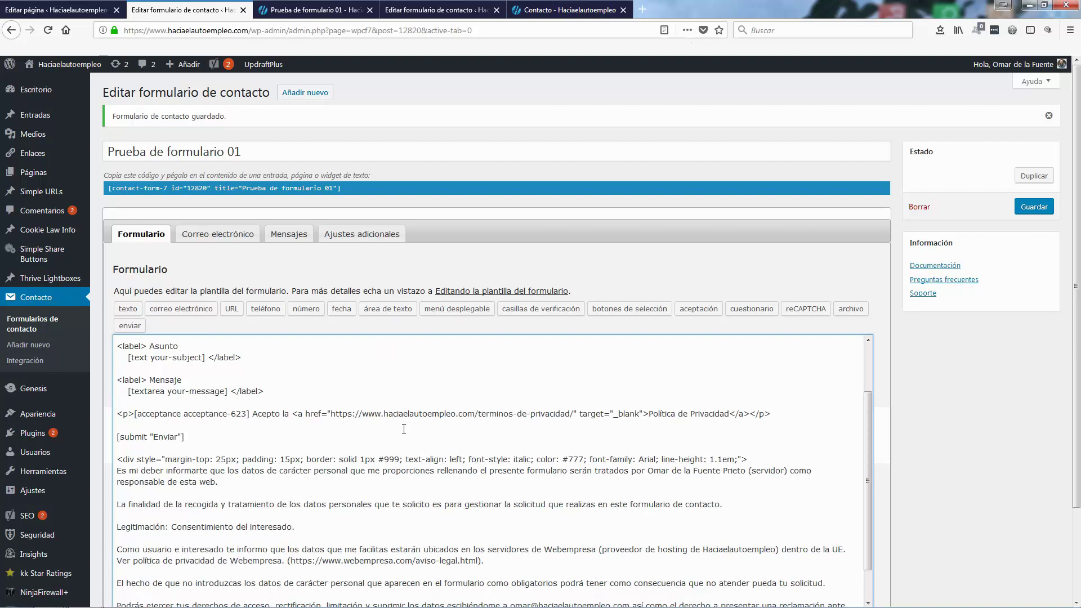
pyautogui.scroll(-1, 403, 429)
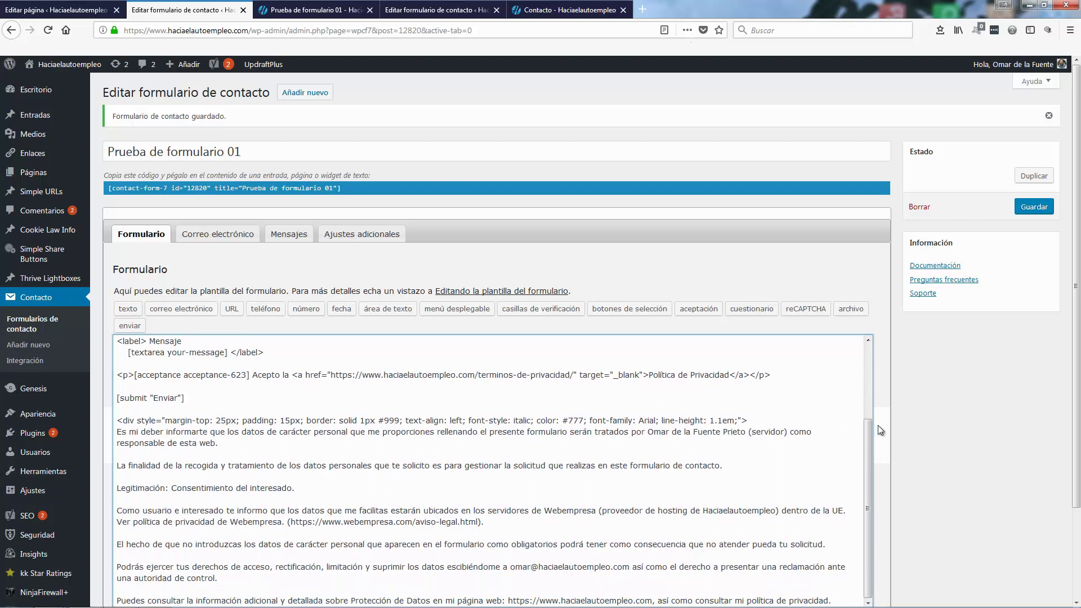
pyautogui.scroll(-3, 877, 424)
pyautogui.click(266, 425)
pyautogui.scroll(3, 292, 400)
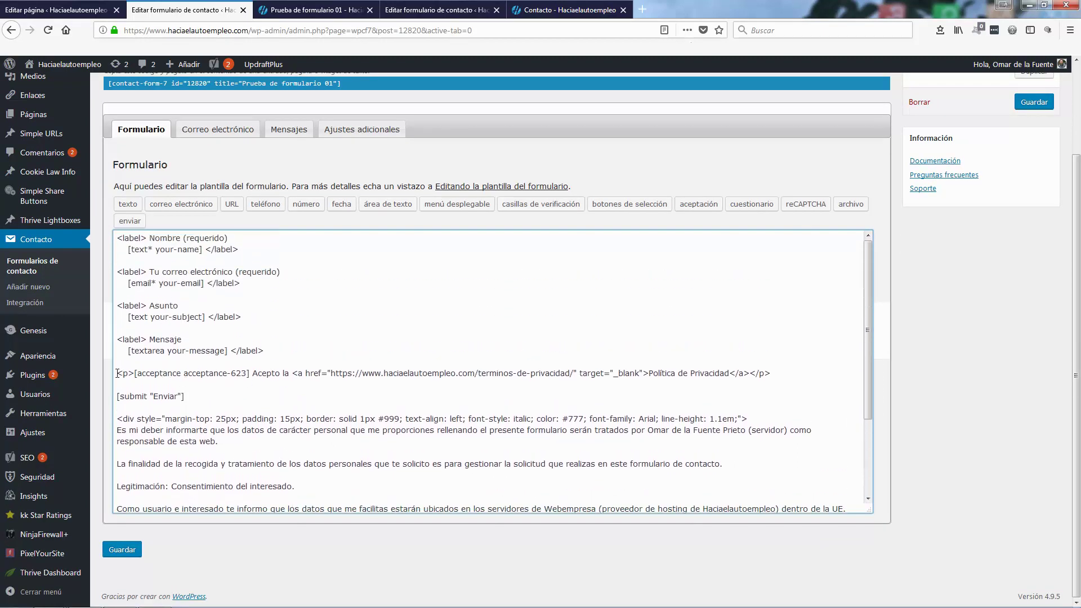
# Examine the acceptance-623 line with its privacy policy link, and the data protection notice code below the submit tag.
pyautogui.moveTo(117, 373); pyautogui.dragTo(749, 371)
pyautogui.click(774, 366)
pyautogui.tripleClick(777, 368)
pyautogui.click(662, 372)
pyautogui.scroll(-1, 227, 375)
pyautogui.scroll(-2, 226, 375)
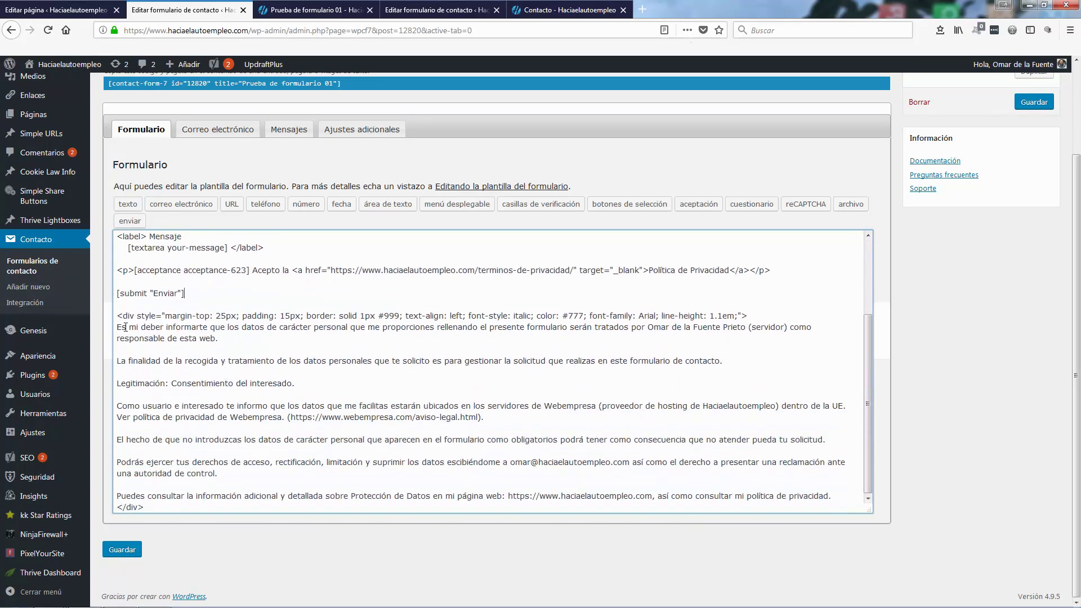
# Review the data protection notice on the public Contacto page, and return to the "Prueba de formulario 01" editor.
pyautogui.click(564, 10)
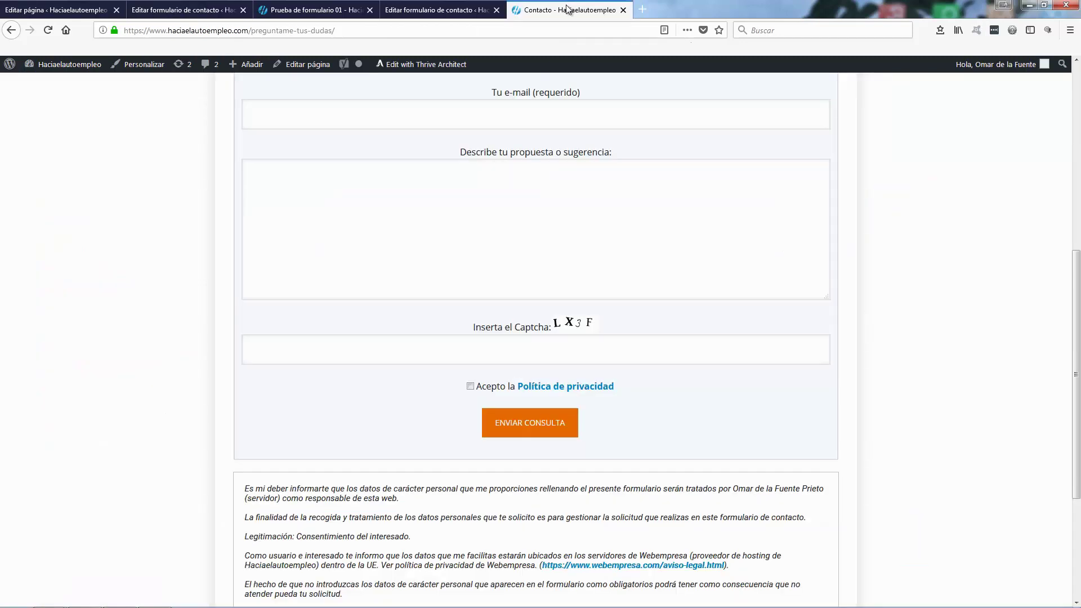
pyautogui.scroll(-4, 412, 457)
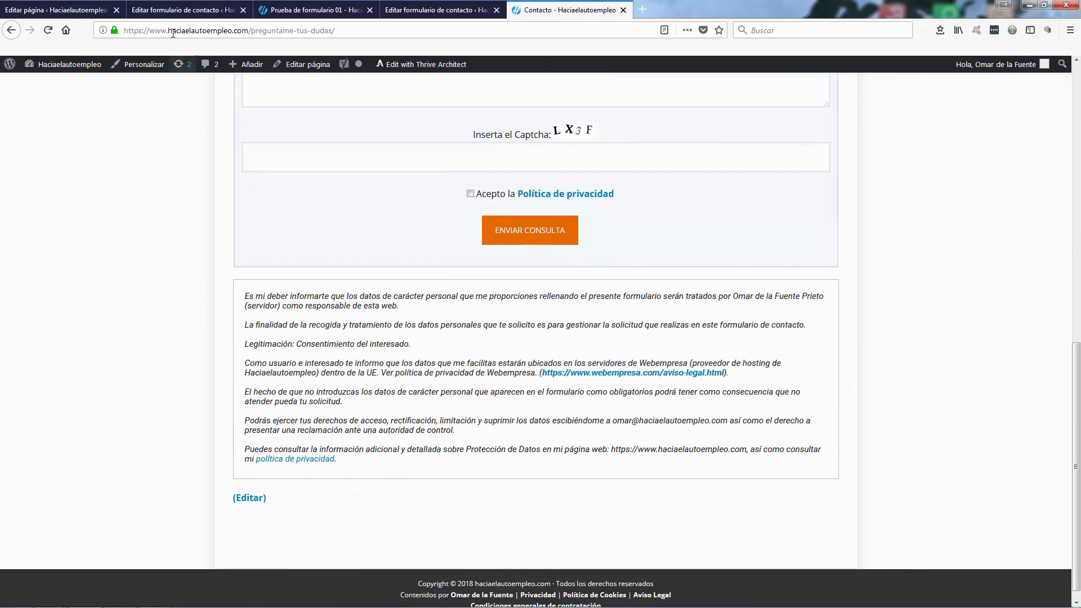
pyautogui.click(184, 10)
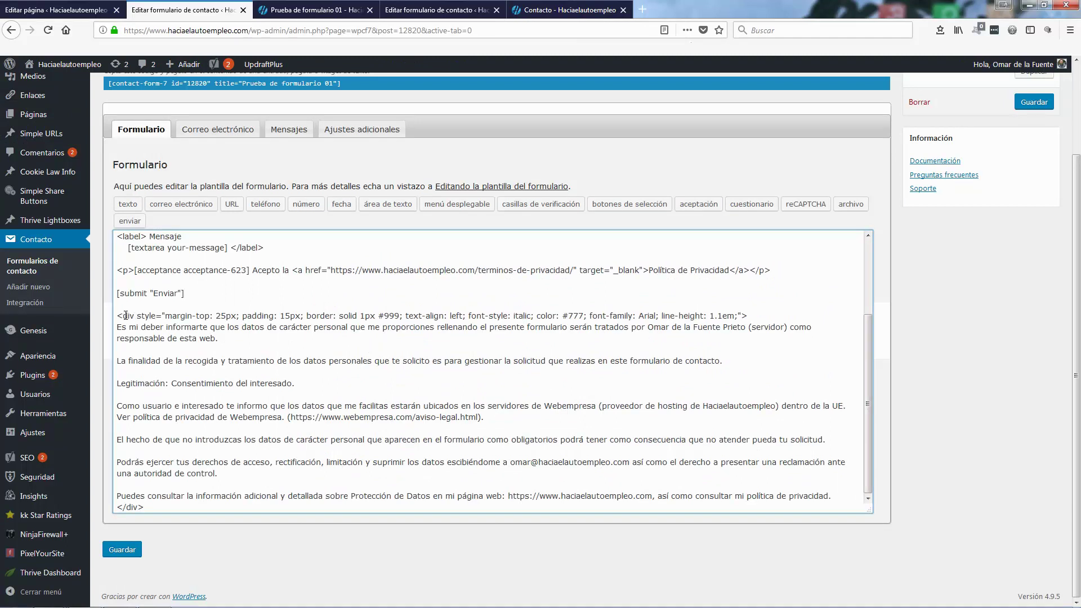
# Examine the opening and closing div tags around the data protection notice and the start of its style attribute.
pyautogui.moveTo(117, 315); pyautogui.dragTo(136, 315)
pyautogui.moveTo(117, 506); pyautogui.dragTo(146, 506)
pyautogui.click(126, 394)
pyautogui.moveTo(137, 317); pyautogui.dragTo(241, 316)
pyautogui.hotkey('ctrl', 'z')
# Compare the div's margin-top, padding, border and text alignment styles with the notice box on the public "Prueba de formulario 01" page.
pyautogui.click(312, 10)
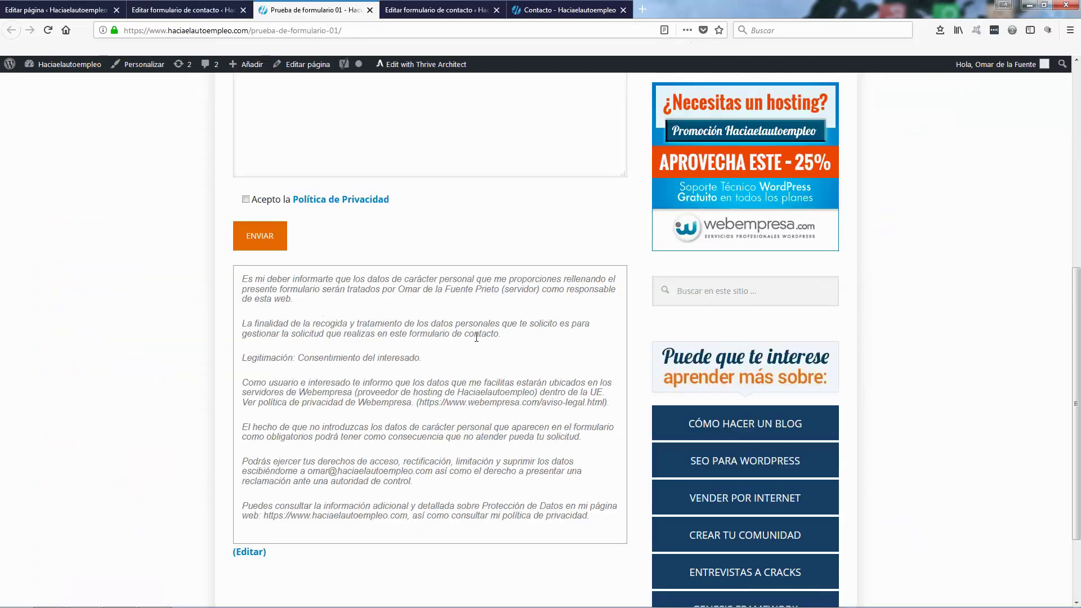
pyautogui.click(183, 10)
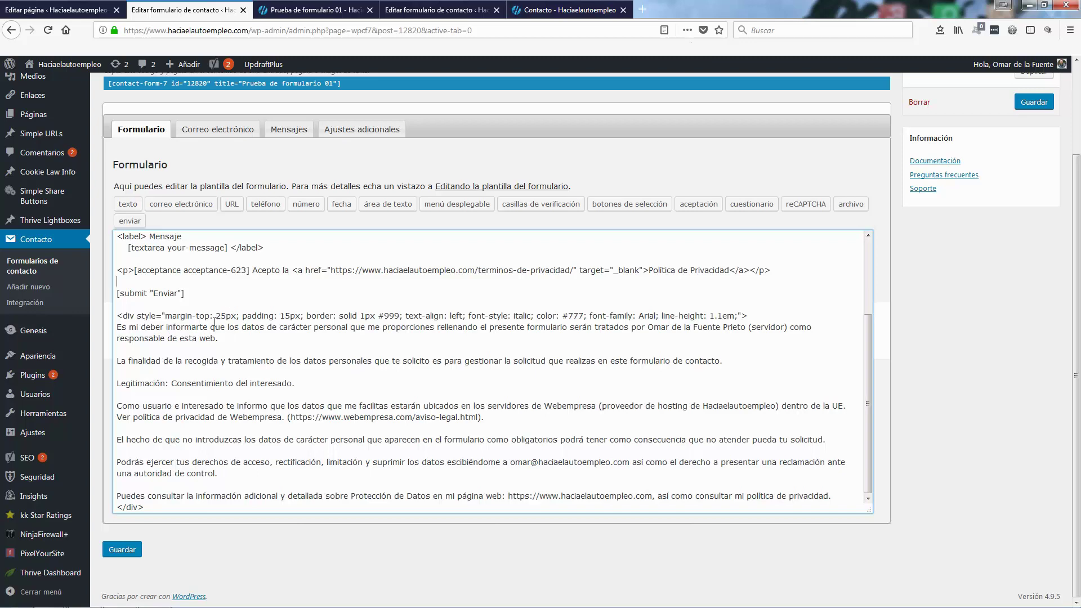
pyautogui.hotkey('ctrl', 'Tab')
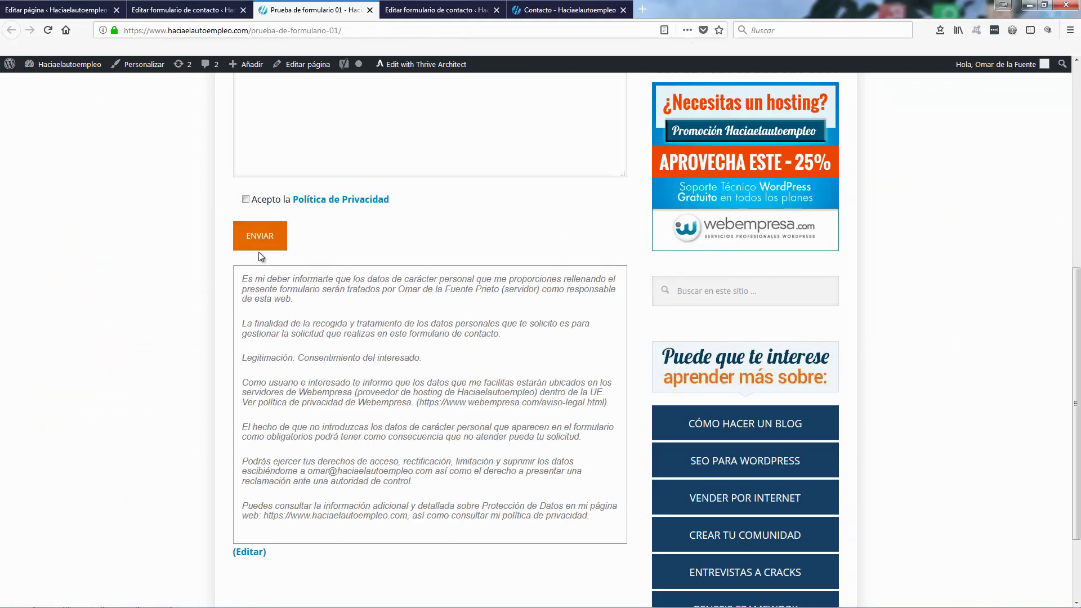
pyautogui.hotkey('ctrl', 'shift', 'Tab')
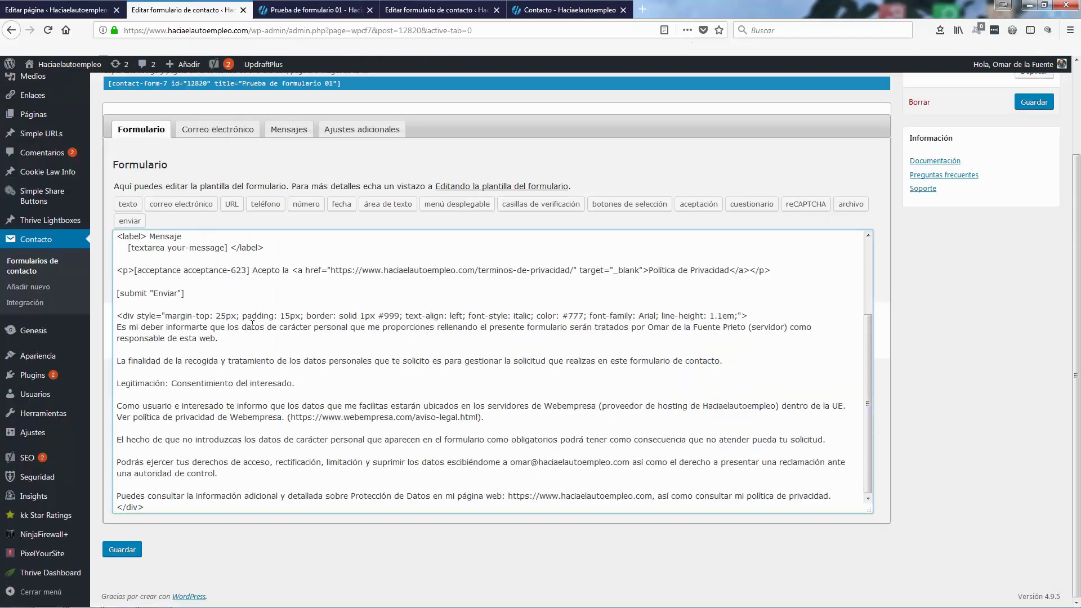
pyautogui.hotkey('ctrl', 'Tab')
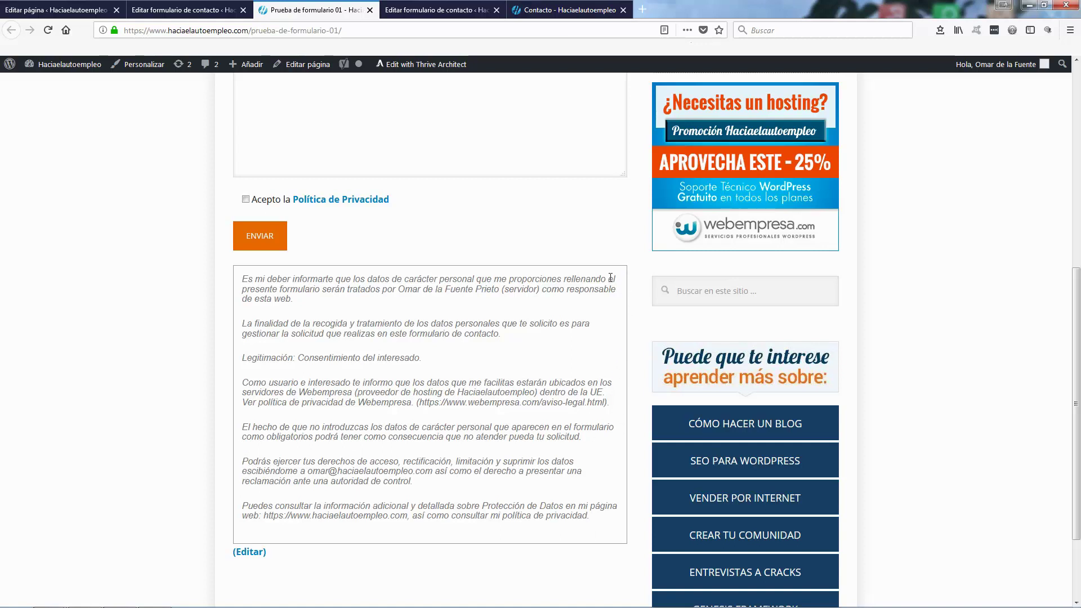
pyautogui.click(181, 9)
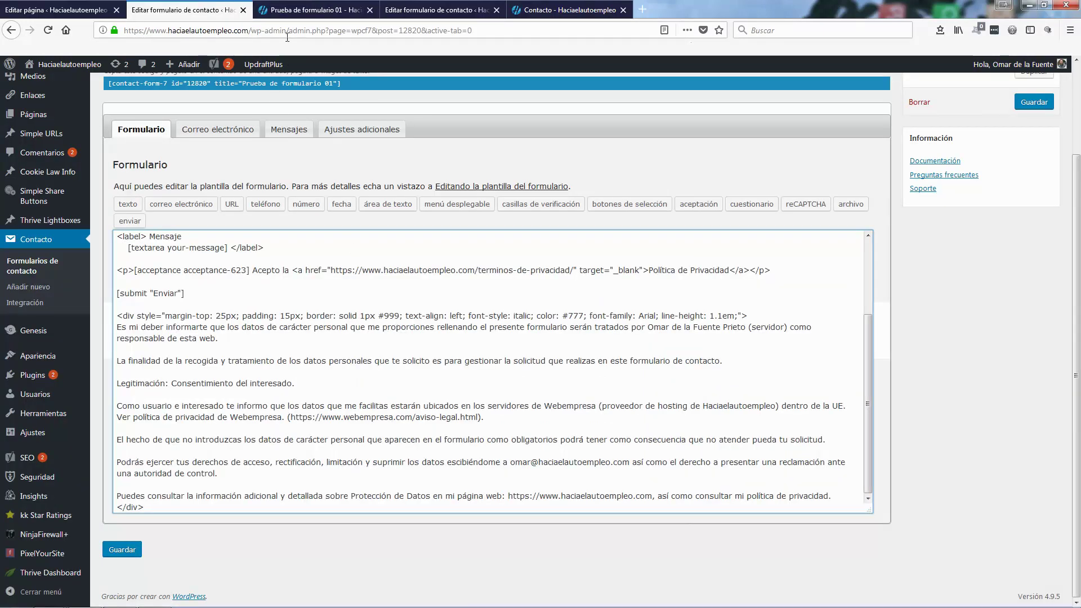
pyautogui.hotkey('ctrl', 'Tab')
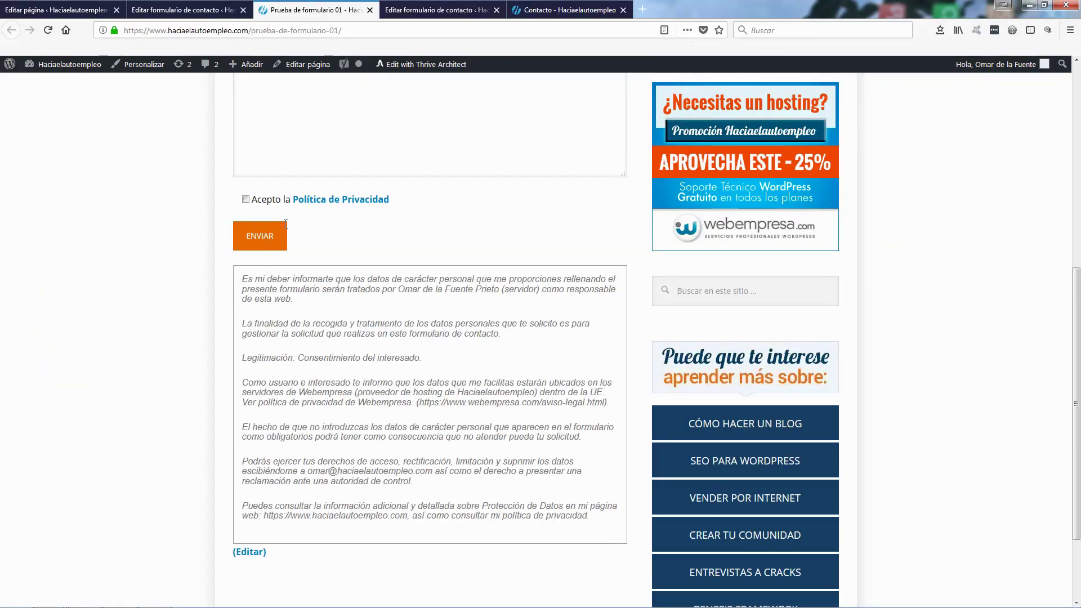
pyautogui.click(180, 6)
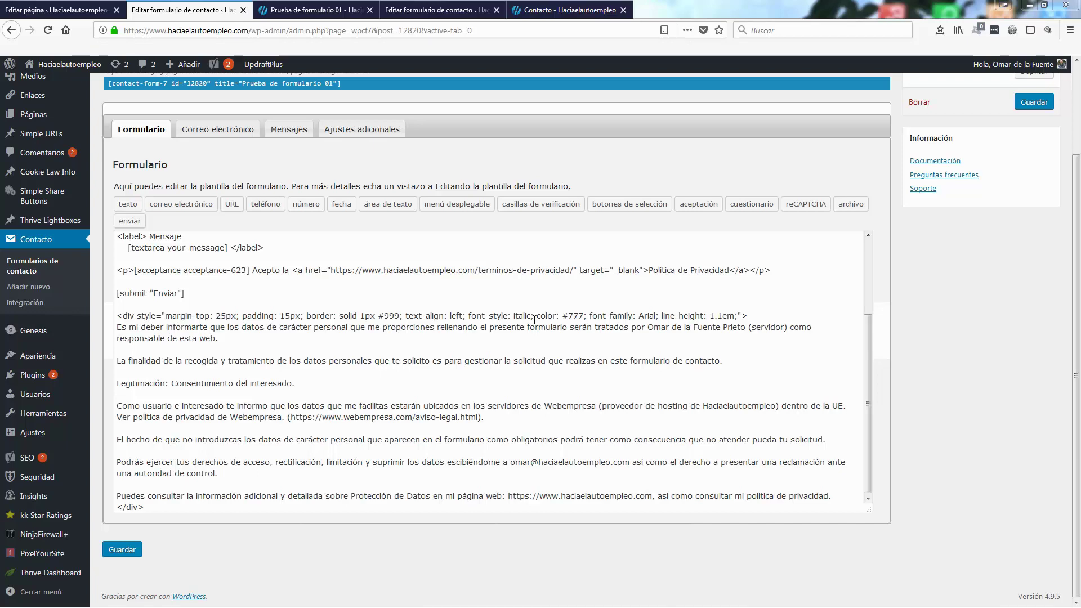
# Compare the div's text color, font-family and line-height styles with the notice text on the public test page.
pyautogui.click(317, 14)
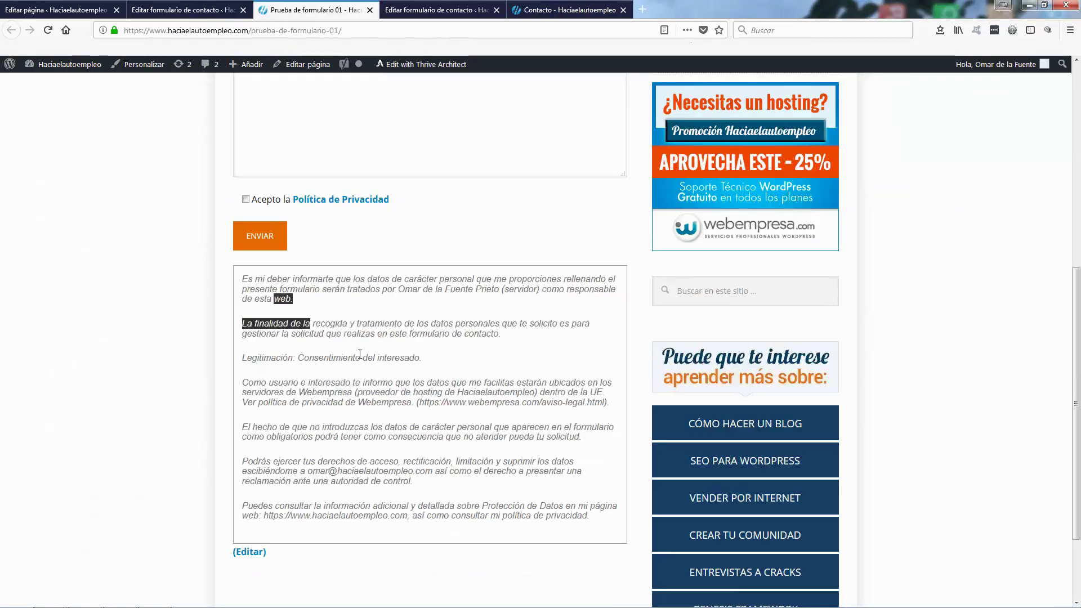
pyautogui.moveTo(360, 354); pyautogui.dragTo(363, 357)
pyautogui.click(181, 10)
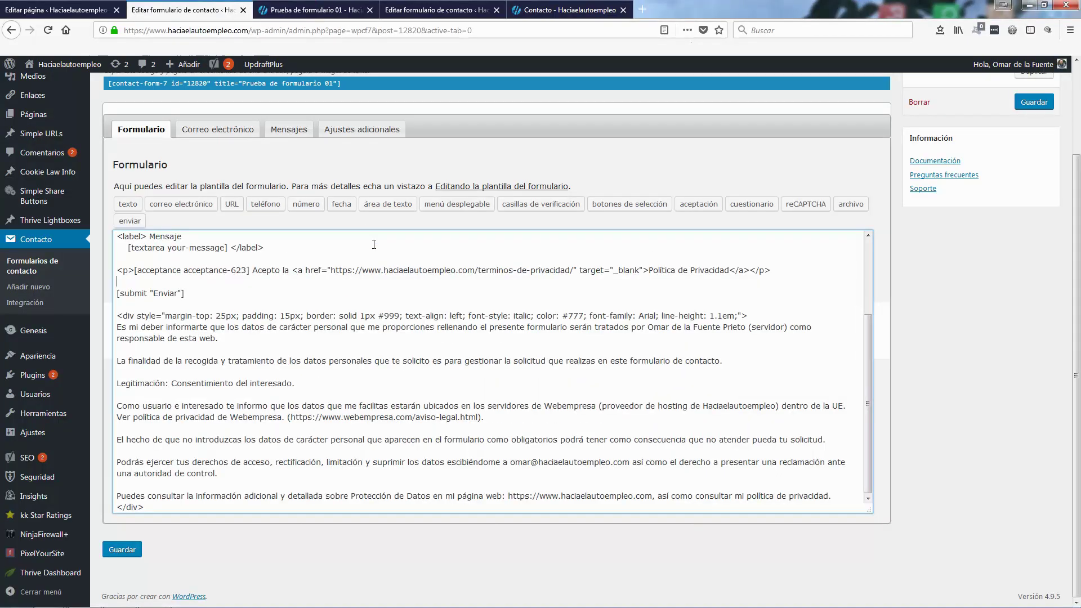
pyautogui.click(324, 12)
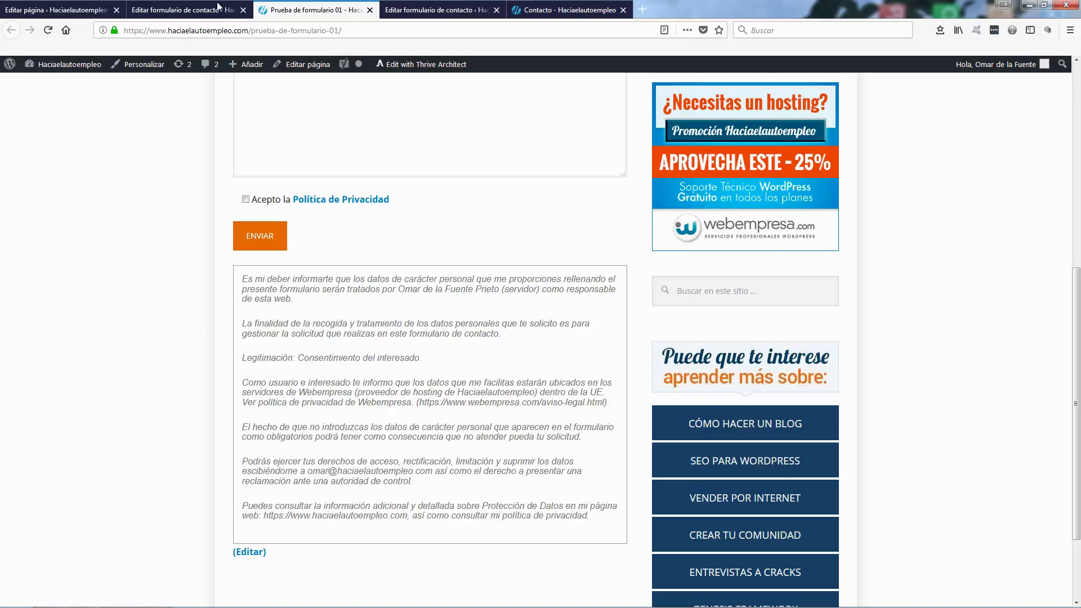
pyautogui.click(186, 10)
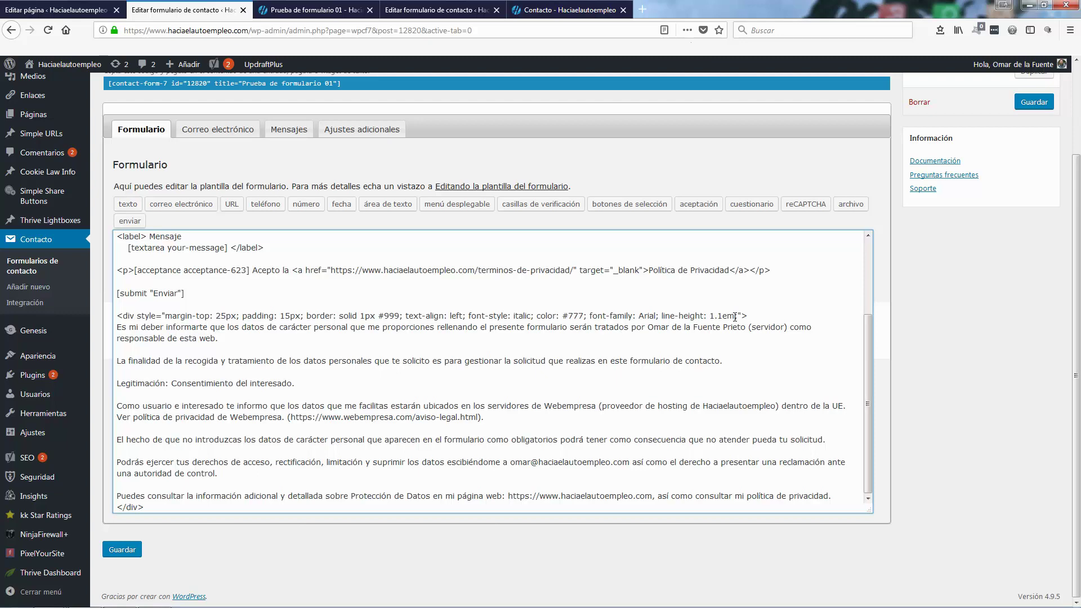
pyautogui.hotkey('ctrl', 'Tab')
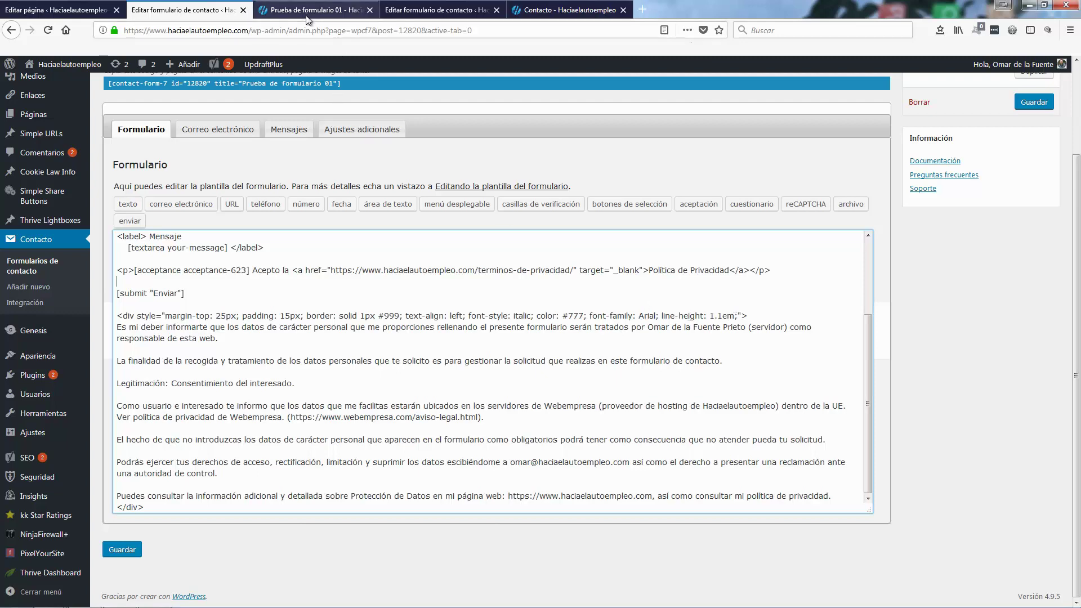
pyautogui.moveTo(304, 282); pyautogui.dragTo(307, 295)
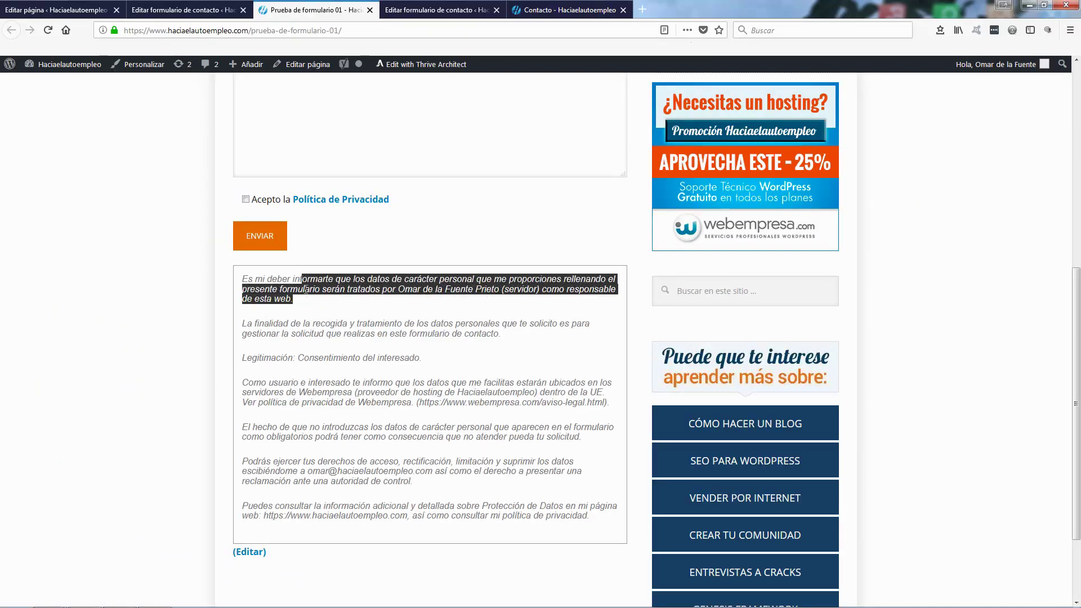
pyautogui.click(312, 285)
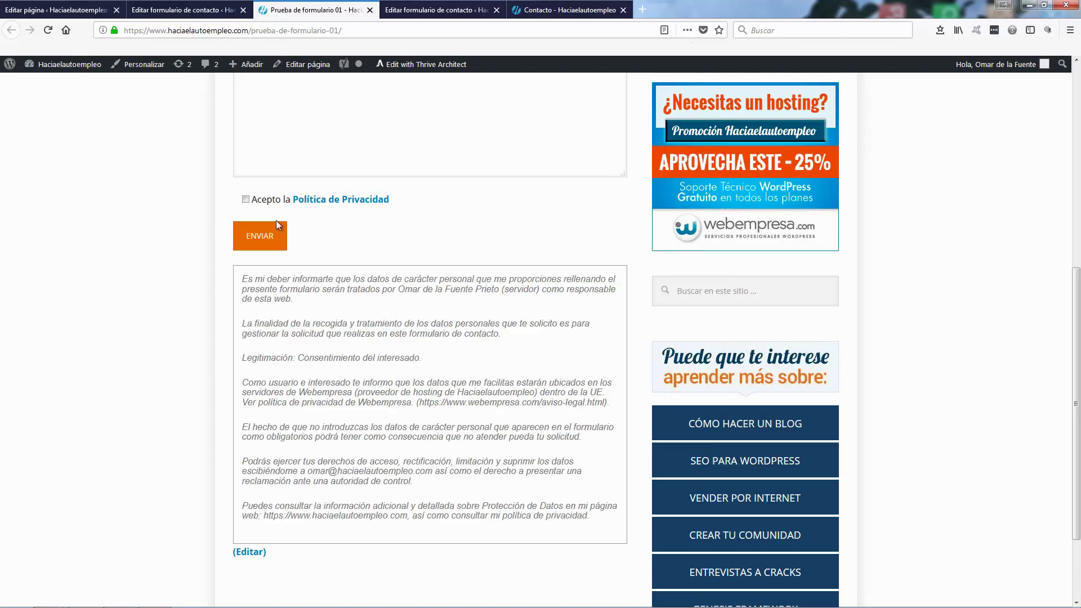
# Examine the div's complete inline style in the template, and review the form layout above the notice on the public page.
pyautogui.click(193, 10)
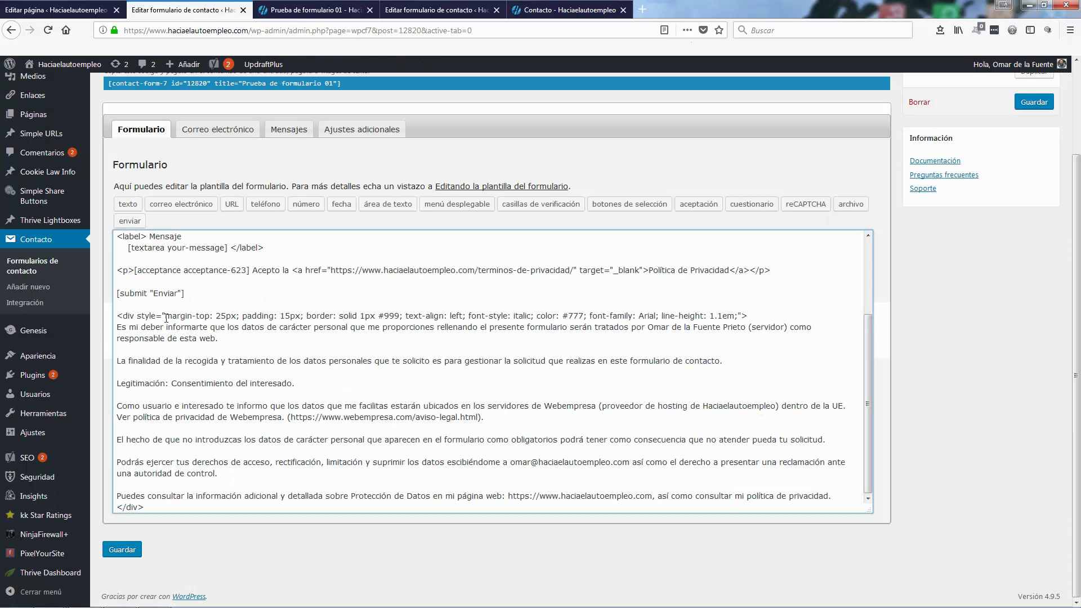
pyautogui.moveTo(165, 316); pyautogui.dragTo(741, 315)
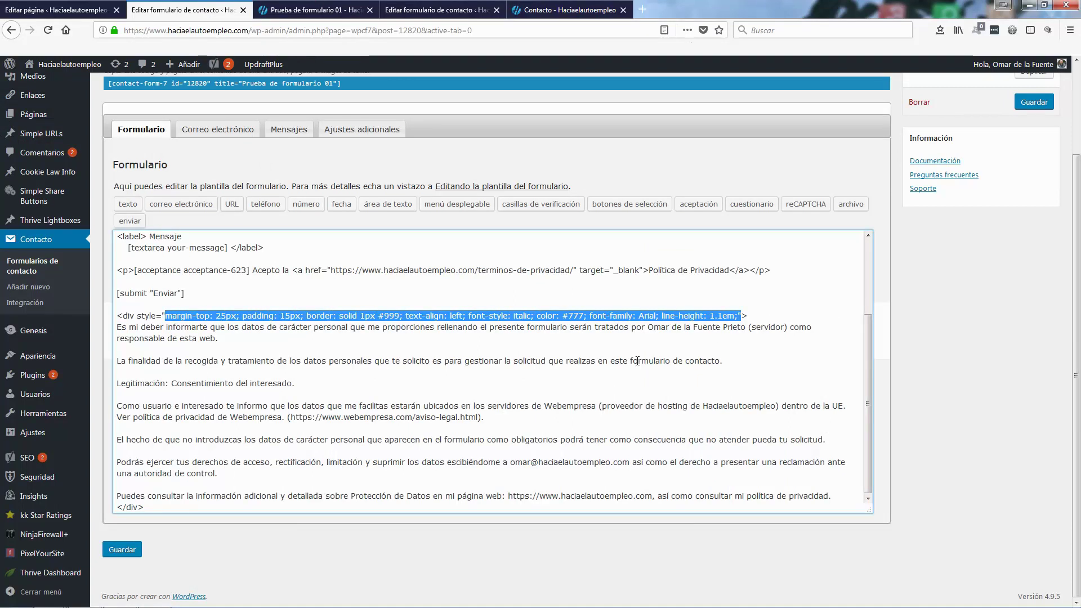
pyautogui.click(470, 348)
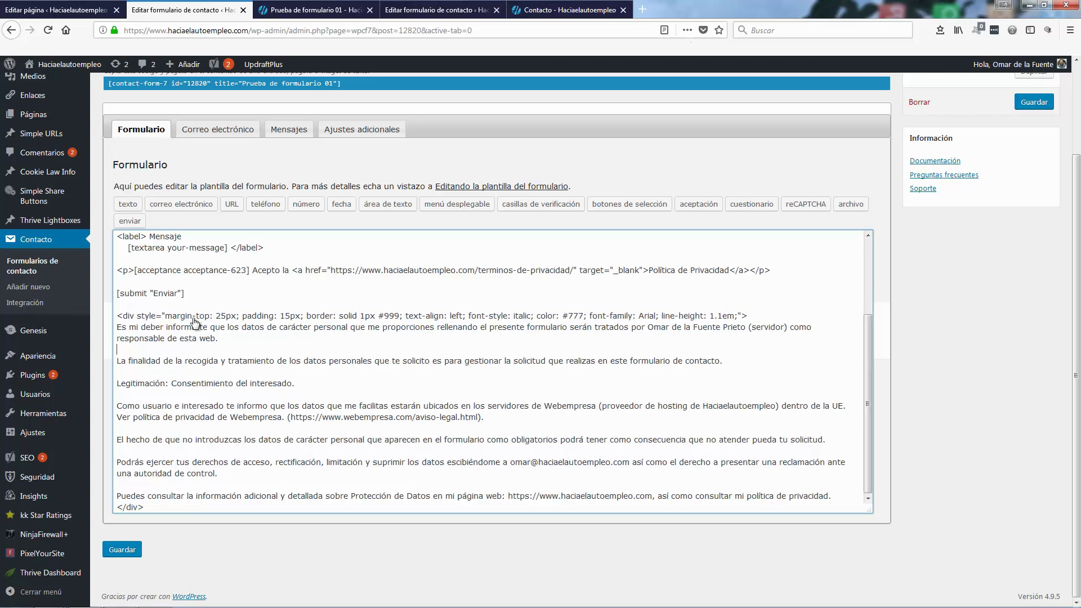
pyautogui.hotkey('ctrl', 'Tab')
pyautogui.scroll(2, 260, 352)
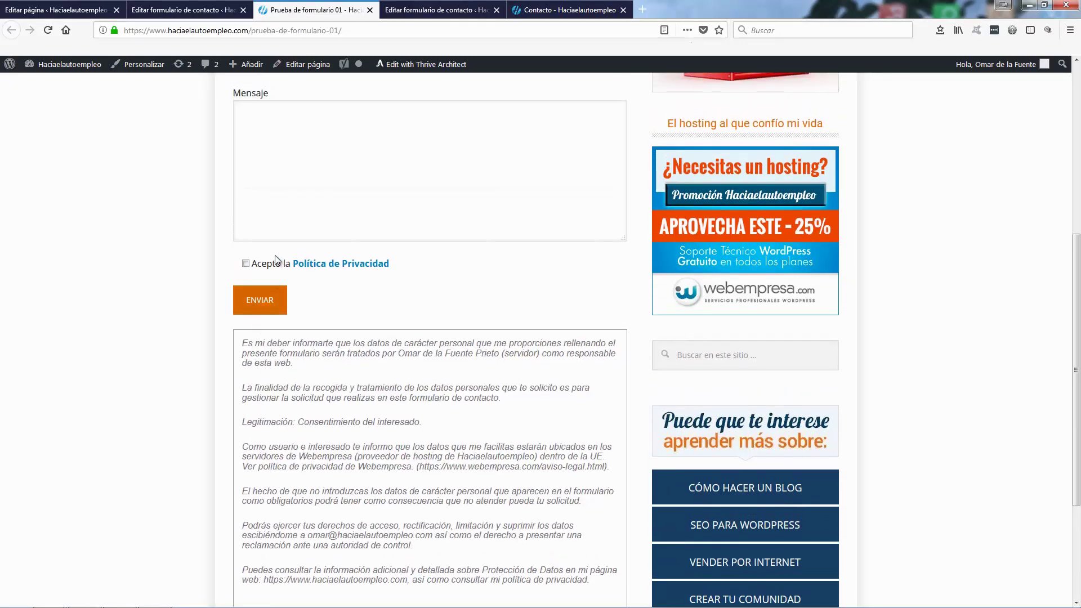
pyautogui.scroll(4, 272, 237)
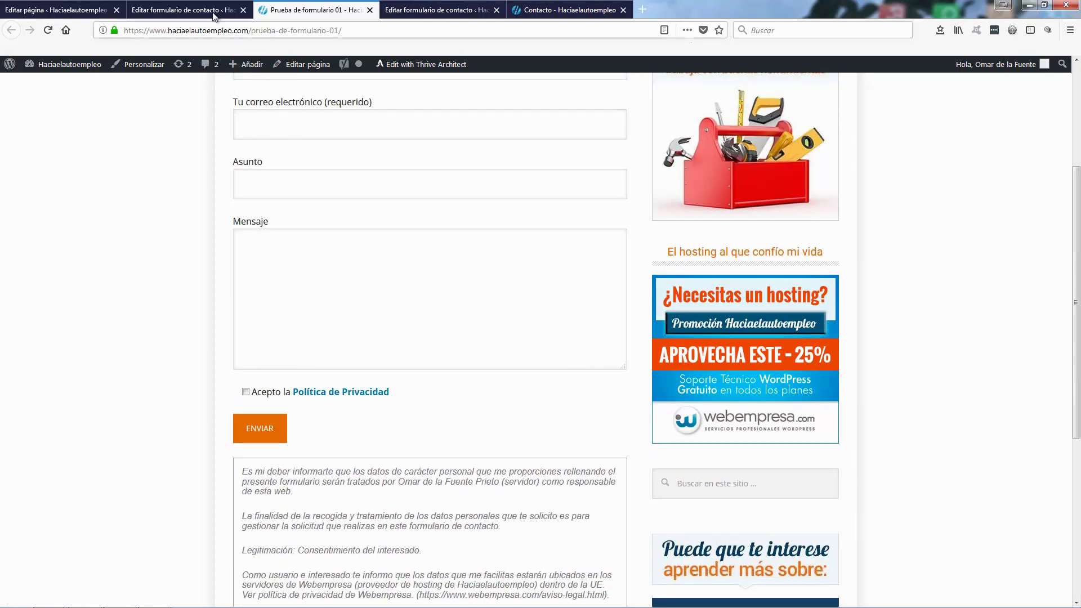
# Move the whole data protection notice div from below the submit tag to directly under the Mensaje field, and save the form.
pyautogui.click(183, 9)
pyautogui.moveTo(145, 507); pyautogui.dragTo(114, 318)
pyautogui.press('BackSpace')
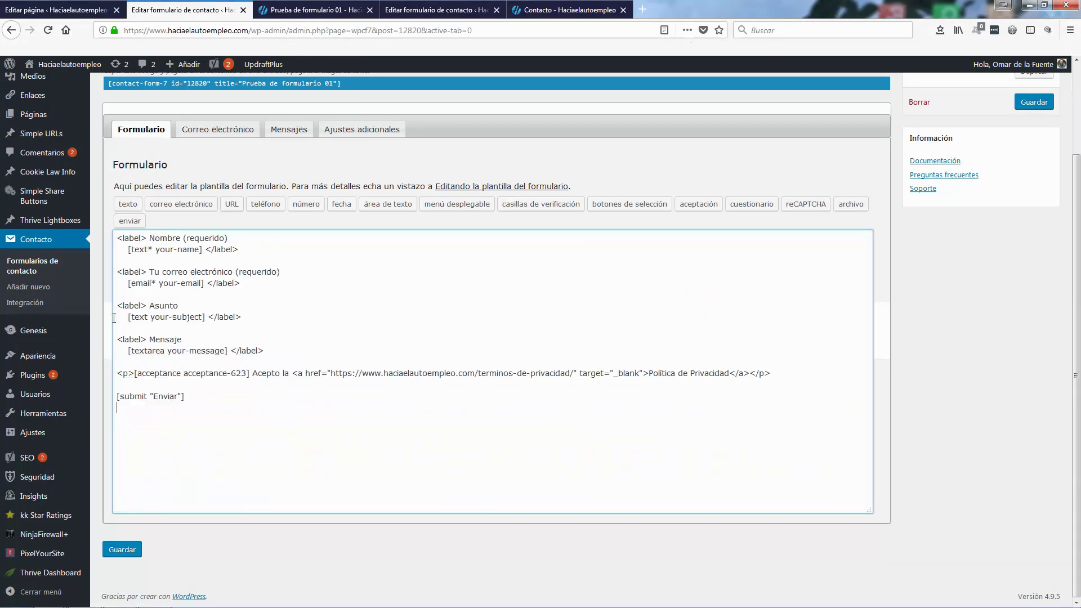
pyautogui.press('BackSpace')
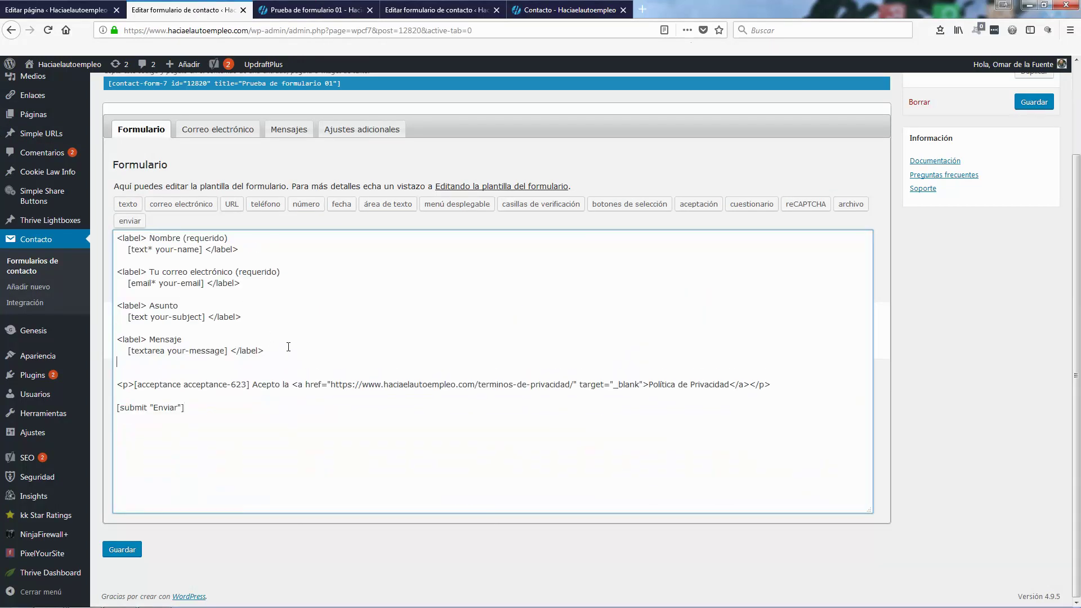
pyautogui.hotkey('ctrl', 'z')
pyautogui.click(123, 549)
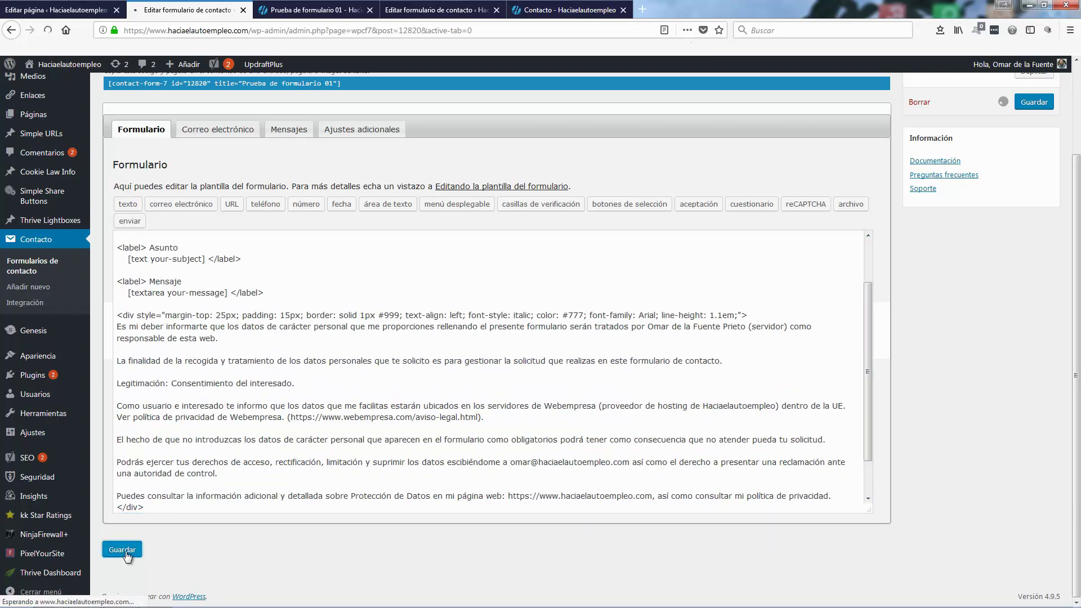
# Reload the public "Prueba de formulario 01" page to check the position of the data protection notice.
pyautogui.click(309, 15)
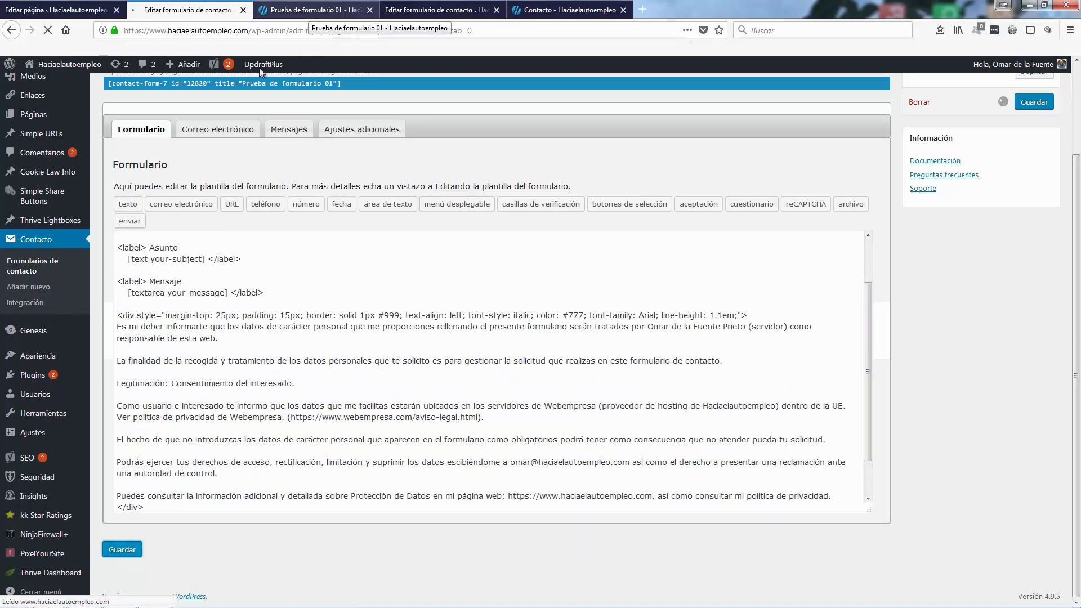
pyautogui.scroll(-3, 69, 211)
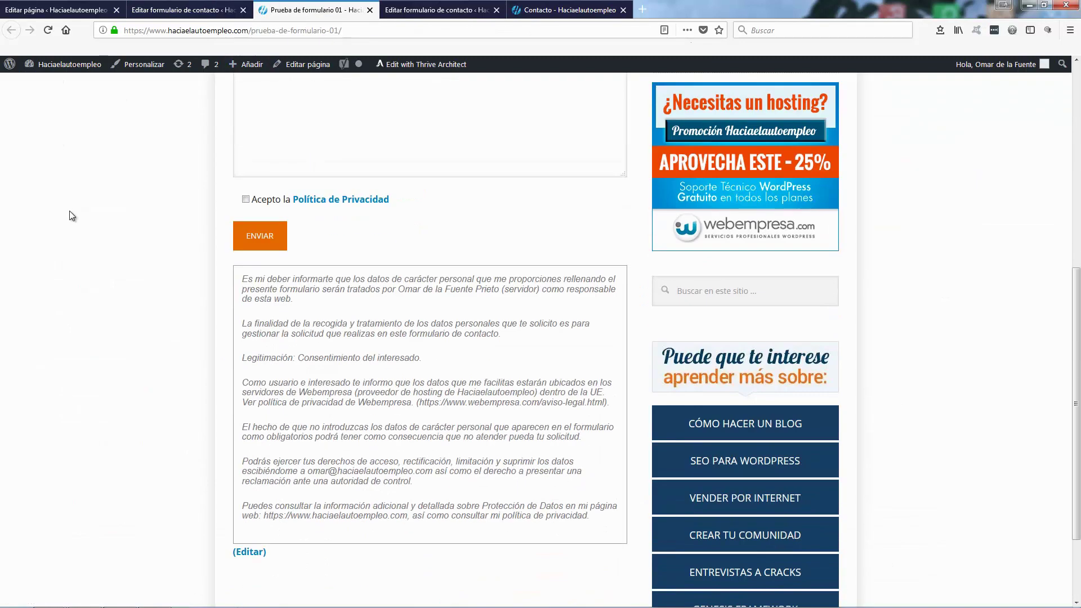
pyautogui.scroll(1, 69, 211)
pyautogui.press('F5')
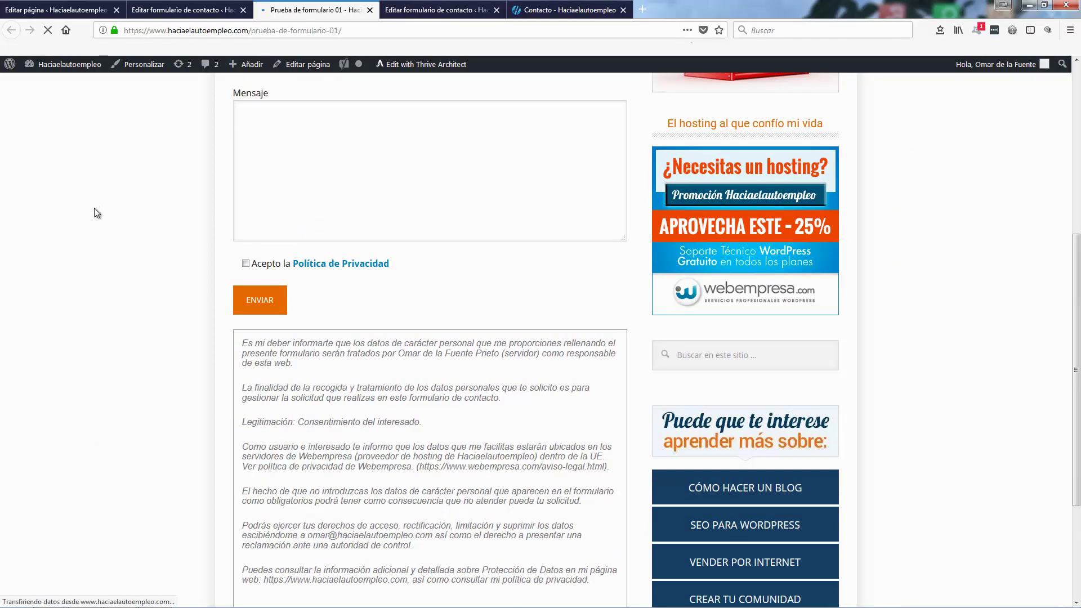